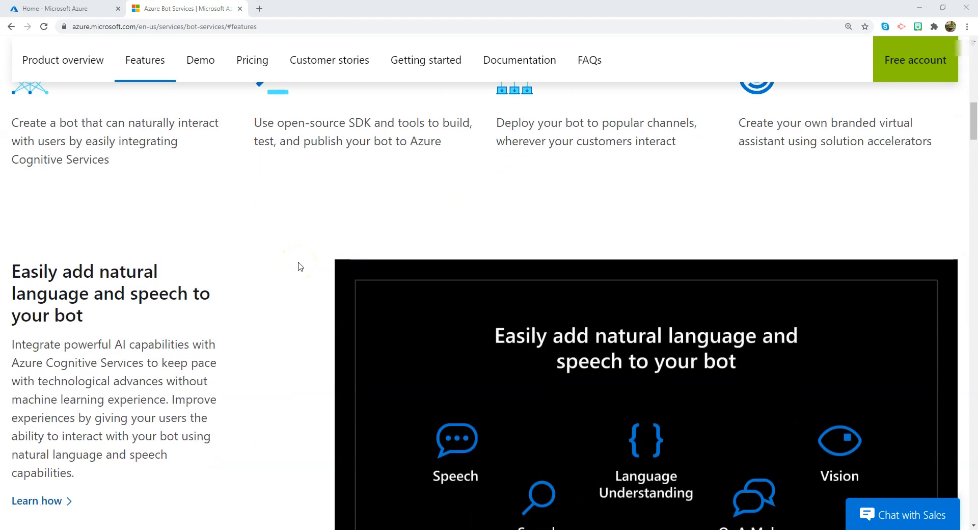
{"action": "scroll", "coordinate": [288, 279], "scroll_direction": "up", "scroll_amount": 4}
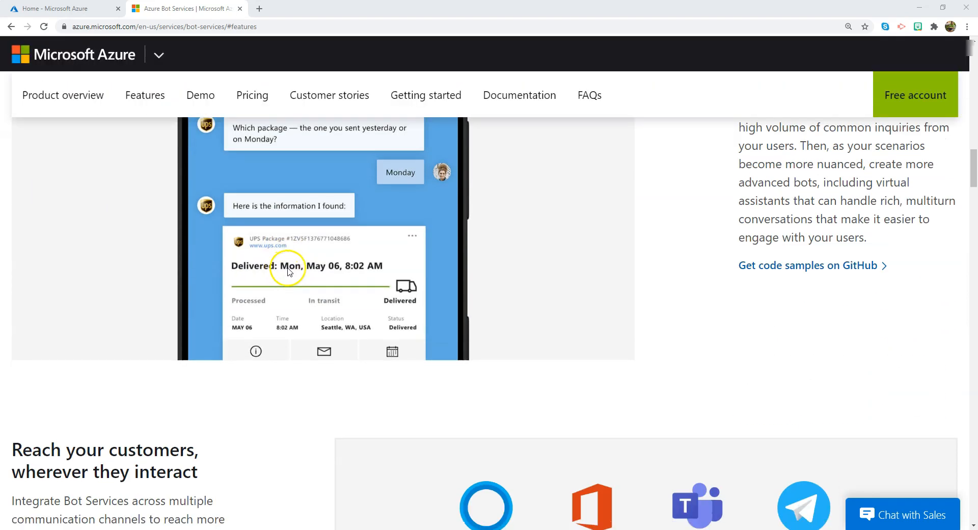
{"action": "scroll", "coordinate": [338, 258], "scroll_direction": "down", "scroll_amount": 1}
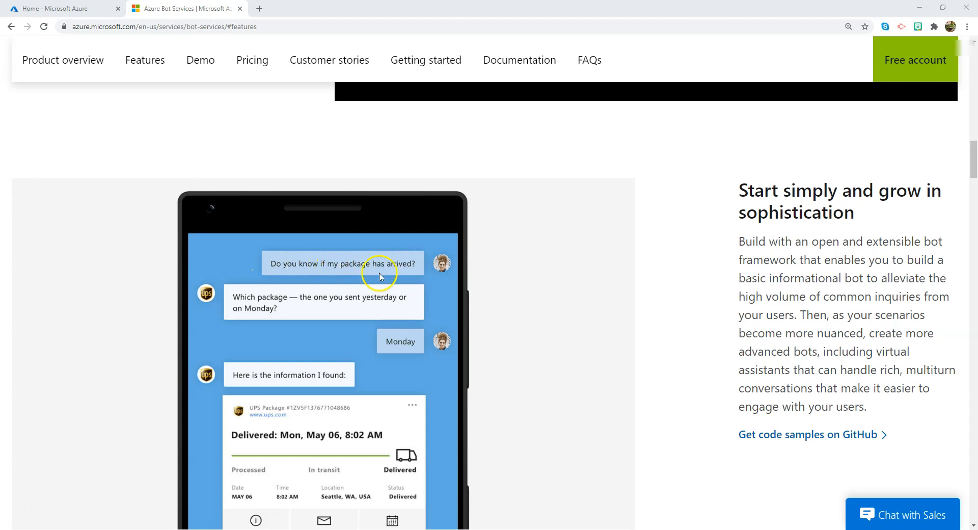
{"action": "scroll", "coordinate": [316, 325], "scroll_direction": "down", "scroll_amount": 1}
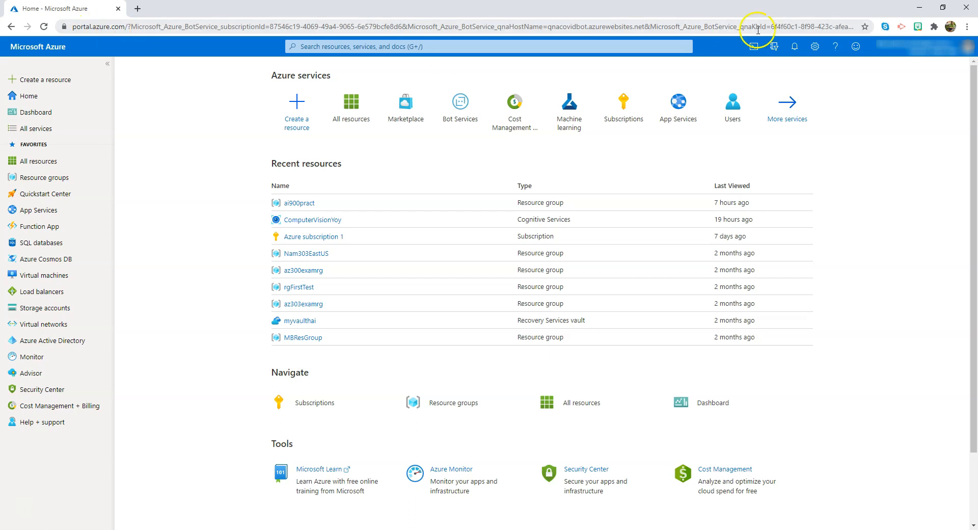
Search the Azure portal for QnA Maker and open the Marketplace creation form for it
{"action": "left_click", "coordinate": [376, 47]}
{"action": "type", "text": "Q"}
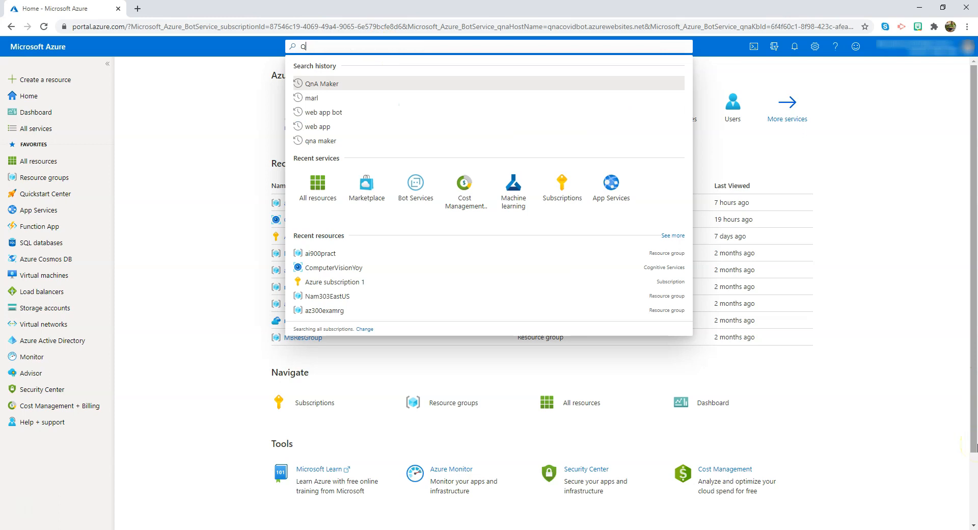
{"action": "type", "text": "nA Maker"}
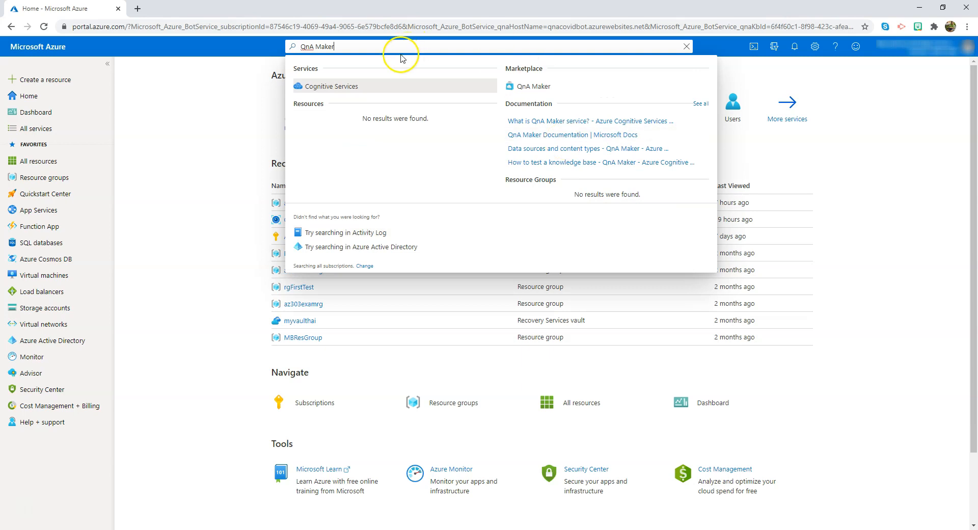
{"action": "left_click", "coordinate": [517, 90]}
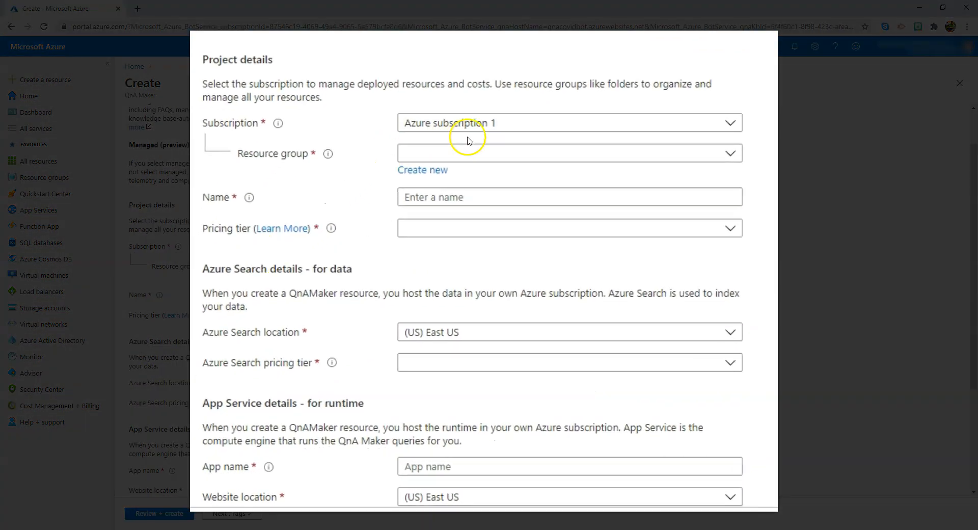
Create a new resource group named QnABotCovid for the QnA Maker resource
{"action": "left_click", "coordinate": [427, 170]}
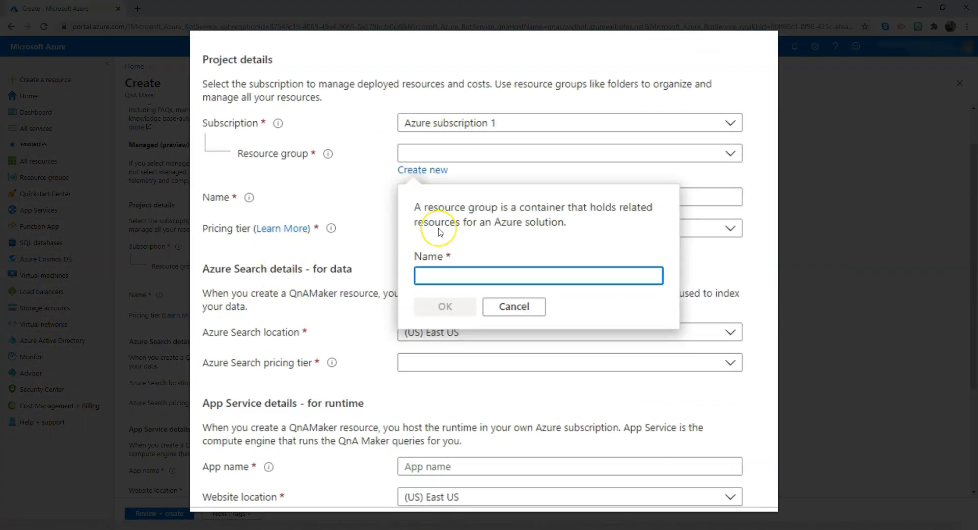
{"action": "type", "text": "QnA"}
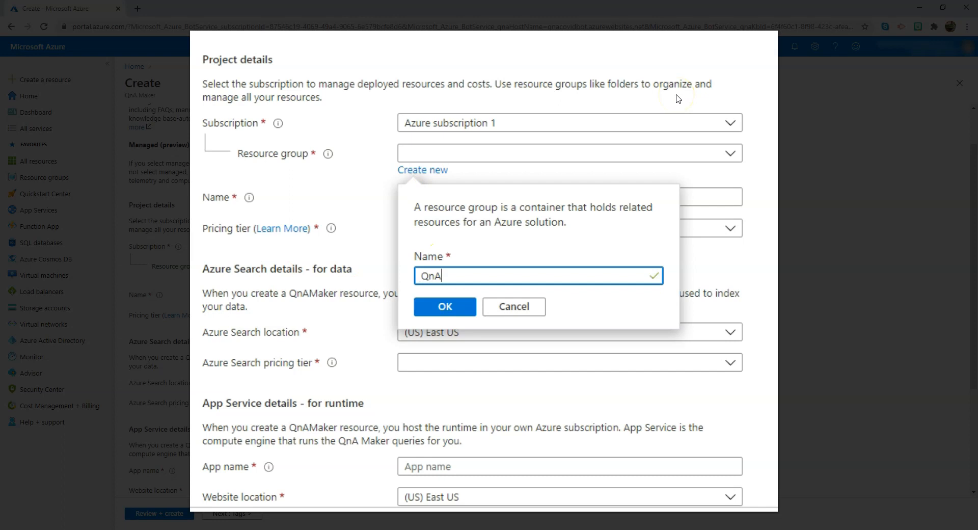
{"action": "type", "text": "BotCOvid"}
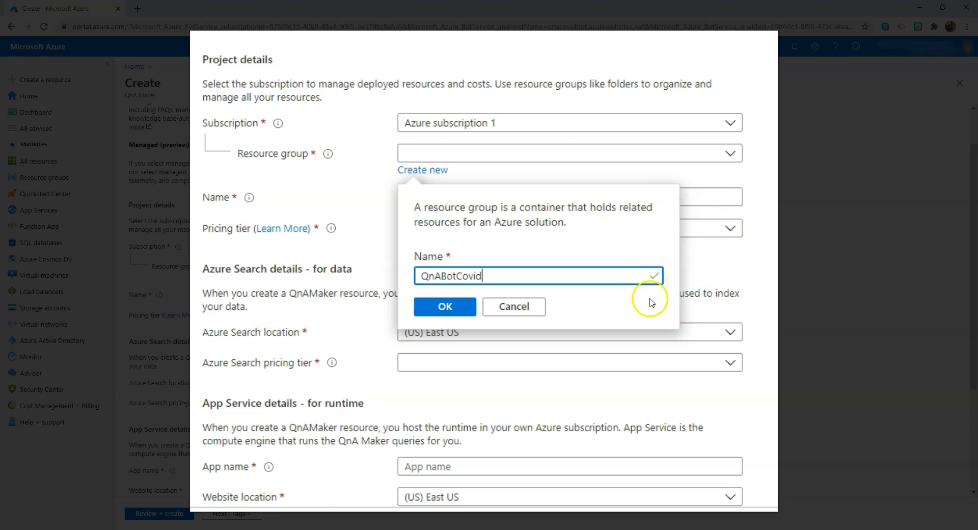
{"action": "left_click", "coordinate": [444, 307]}
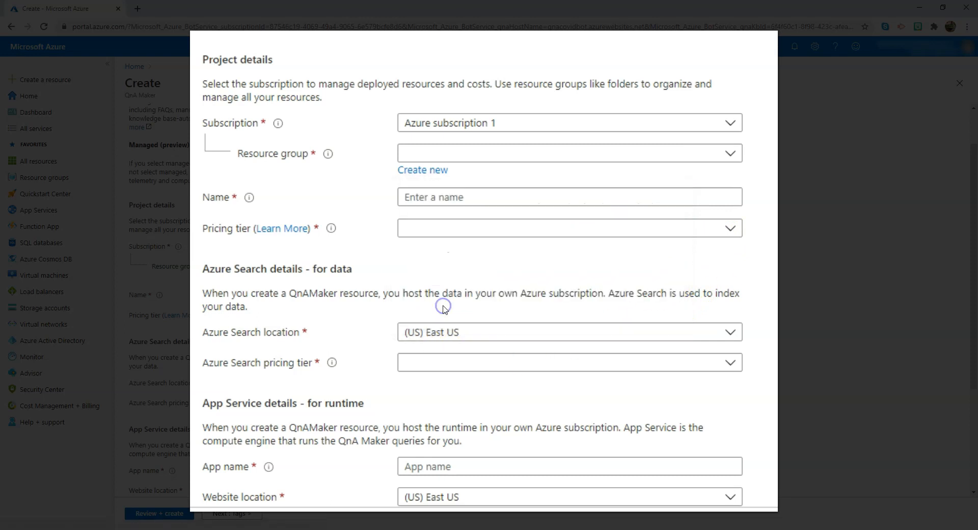
{"action": "scroll", "coordinate": [453, 237], "scroll_direction": "up", "scroll_amount": 1}
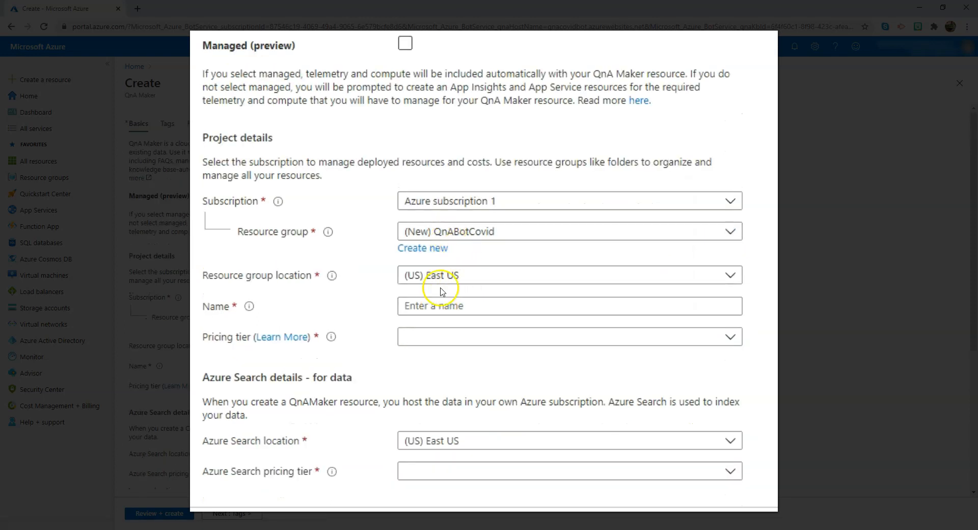
Name the QnA Maker resource QnABotCovid and choose the Free F0 pricing tier
{"action": "left_click", "coordinate": [445, 306]}
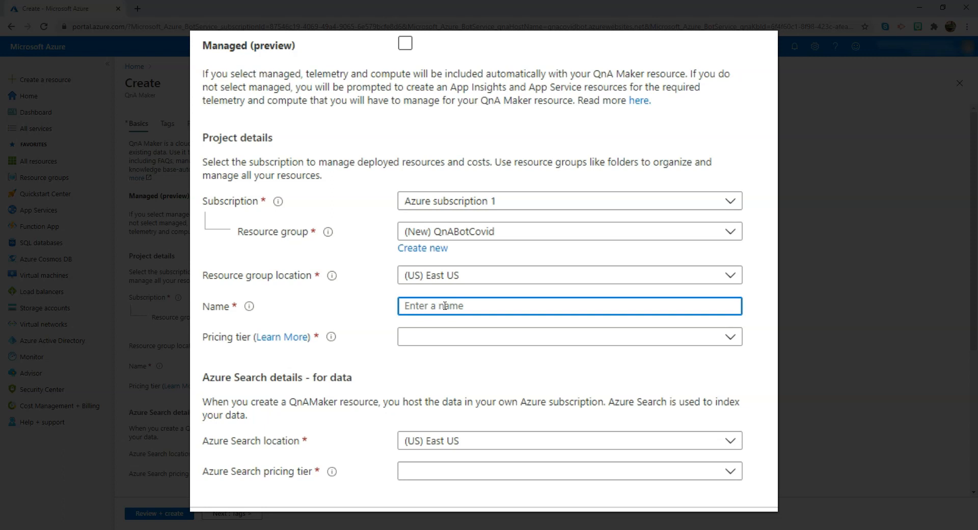
{"action": "type", "text": "Q"}
{"action": "key", "text": "BackSpace"}
{"action": "type", "text": "nABotCovid"}
{"action": "left_click", "coordinate": [443, 335]}
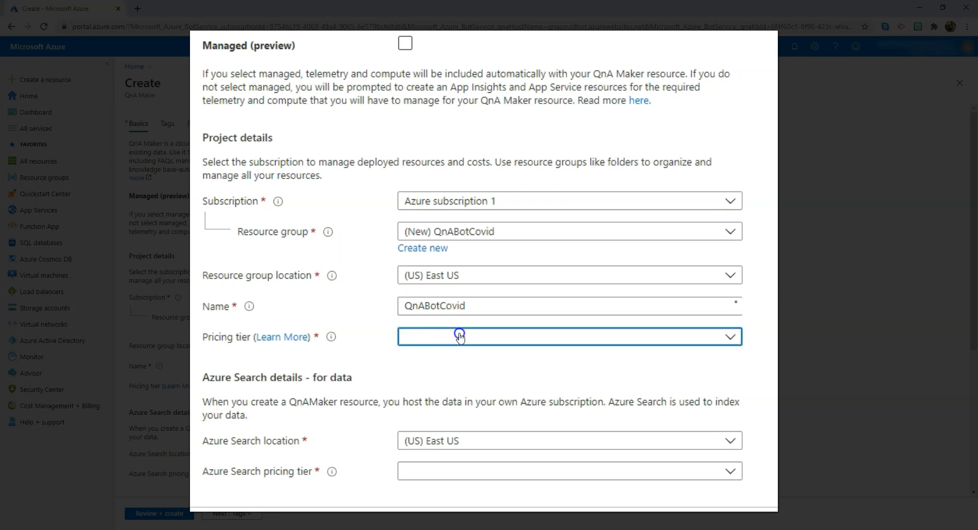
{"action": "left_click", "coordinate": [460, 353]}
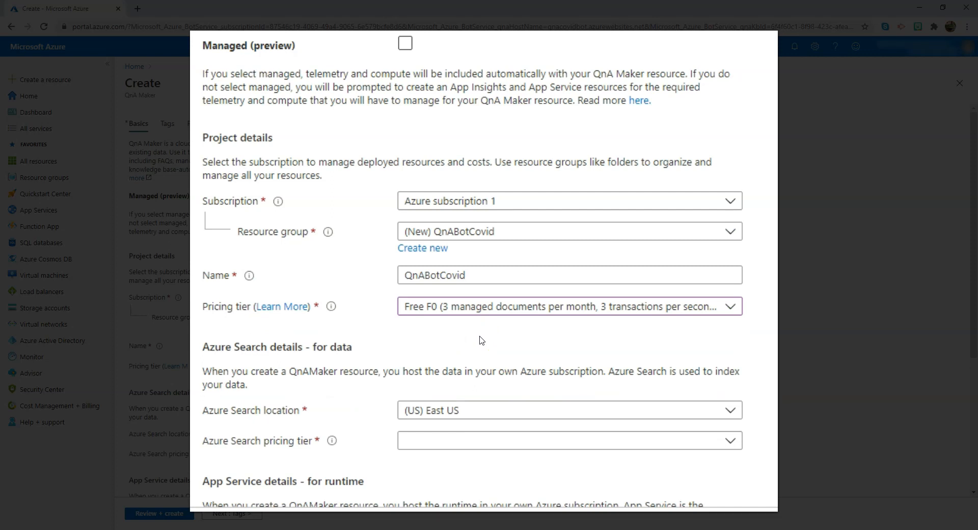
{"action": "left_click", "coordinate": [481, 334]}
Set the Azure Search pricing tier to Free F (3 Indexes)
{"action": "scroll", "coordinate": [438, 276], "scroll_direction": "down", "scroll_amount": 4}
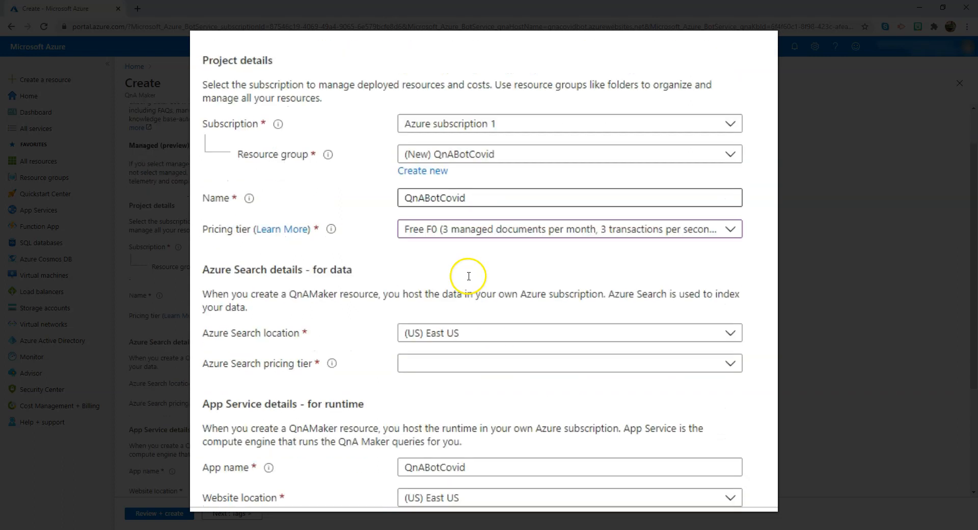
{"action": "scroll", "coordinate": [383, 298], "scroll_direction": "down", "scroll_amount": 1}
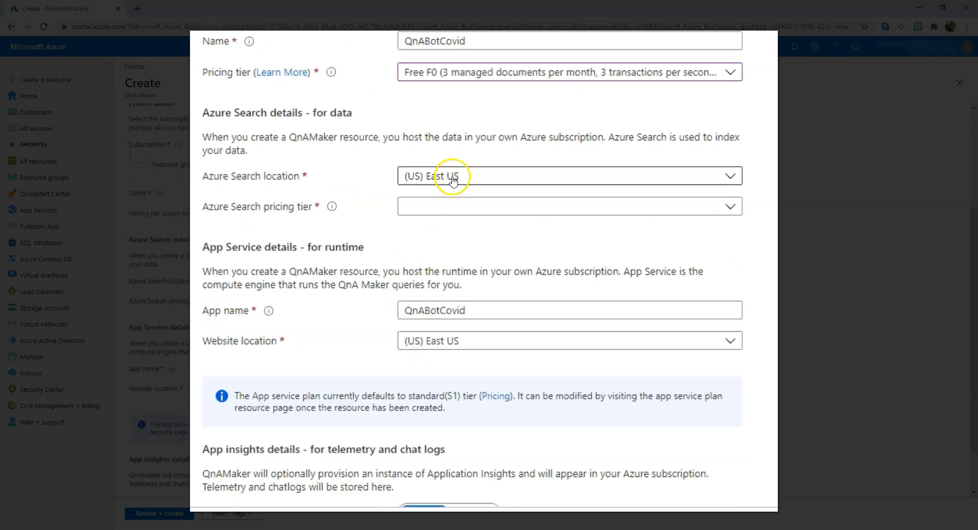
{"action": "left_click", "coordinate": [431, 214]}
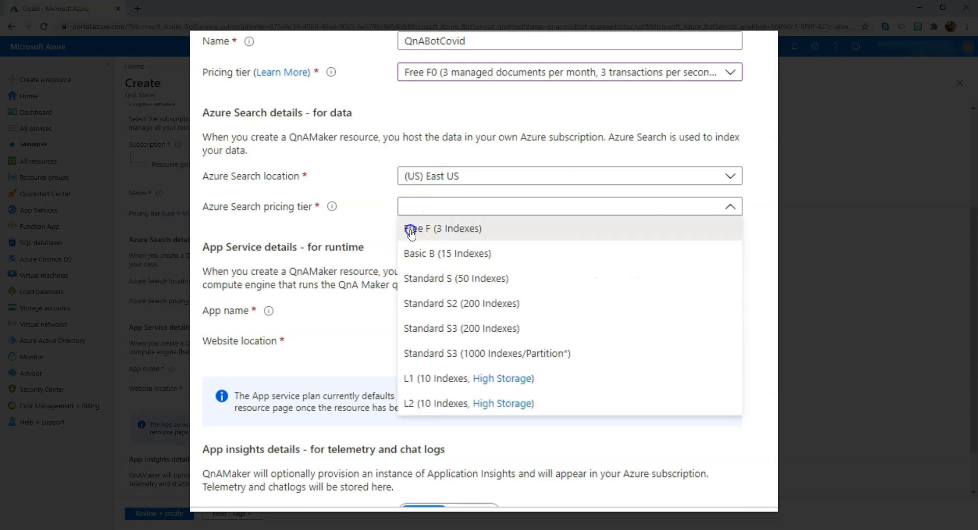
{"action": "left_click", "coordinate": [410, 226]}
Keep QnABotCovid as the app name and disable App insights for the resource
{"action": "scroll", "coordinate": [436, 260], "scroll_direction": "down", "scroll_amount": 2}
{"action": "left_click", "coordinate": [468, 232]}
{"action": "left_click", "coordinate": [584, 283]}
{"action": "left_click", "coordinate": [467, 228]}
{"action": "type", "text": "Aweso"}
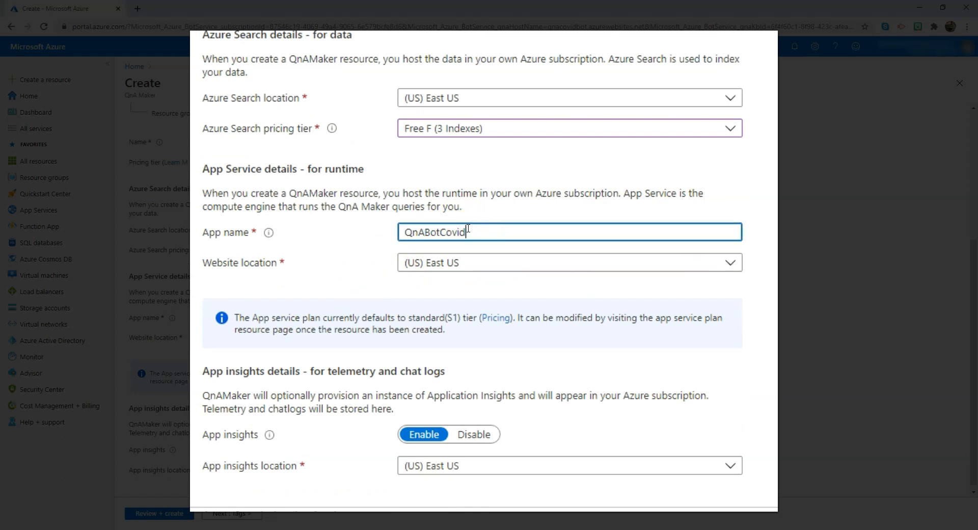
{"action": "left_click", "coordinate": [616, 328]}
{"action": "scroll", "coordinate": [560, 357], "scroll_direction": "down", "scroll_amount": 1}
{"action": "left_click", "coordinate": [465, 429]}
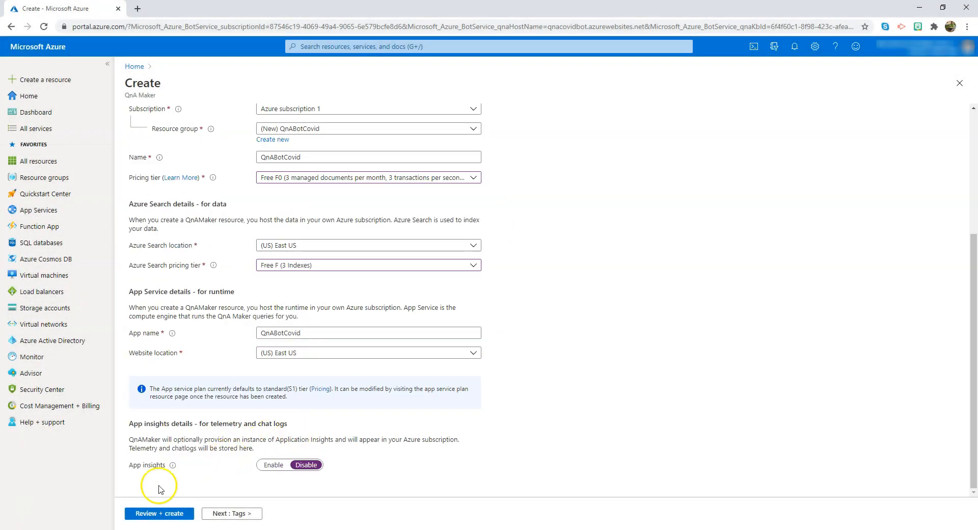
Review and create the QnA Maker resource, and open it once deployed
{"action": "left_click", "coordinate": [159, 513]}
{"action": "left_click", "coordinate": [146, 513]}
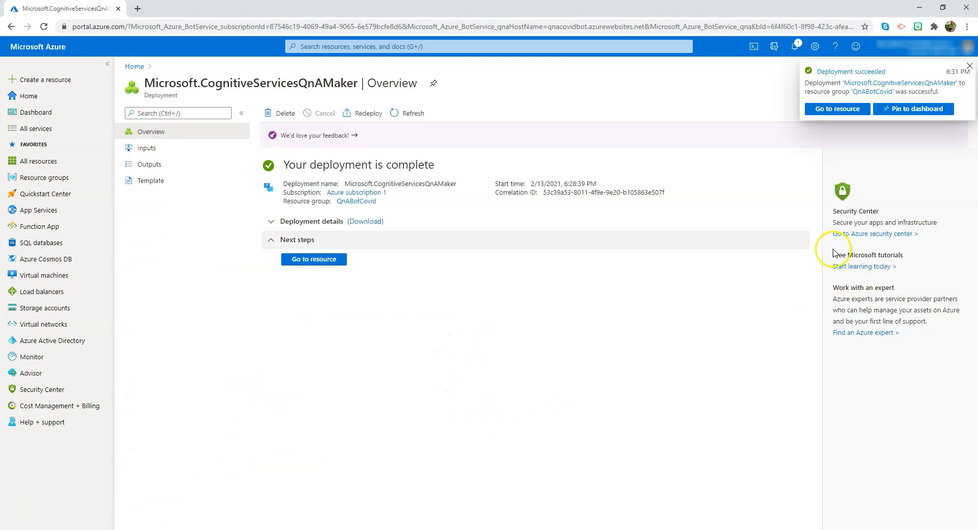
{"action": "left_click", "coordinate": [325, 261]}
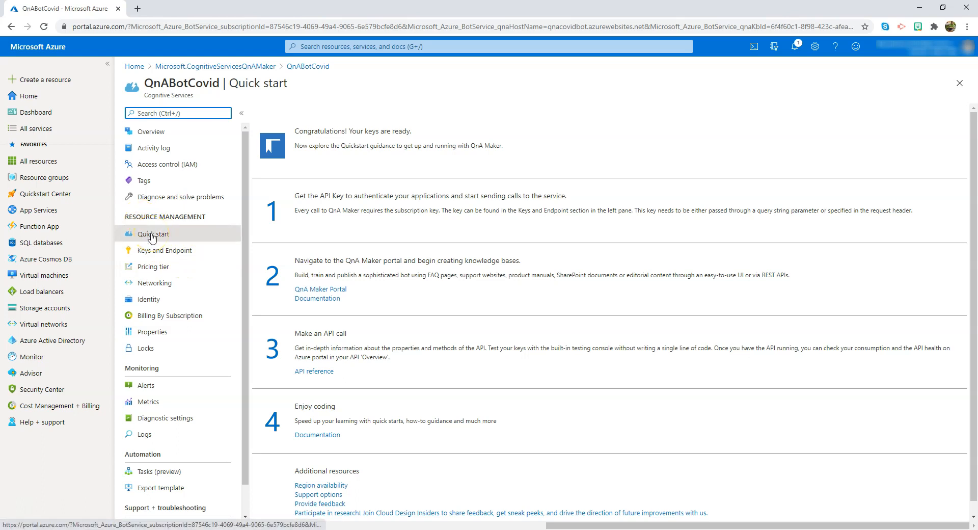
Open the QnA Maker Portal from the resource's quick start guidance to begin a knowledge base
{"action": "scroll", "coordinate": [264, 260], "scroll_direction": "down", "scroll_amount": 1}
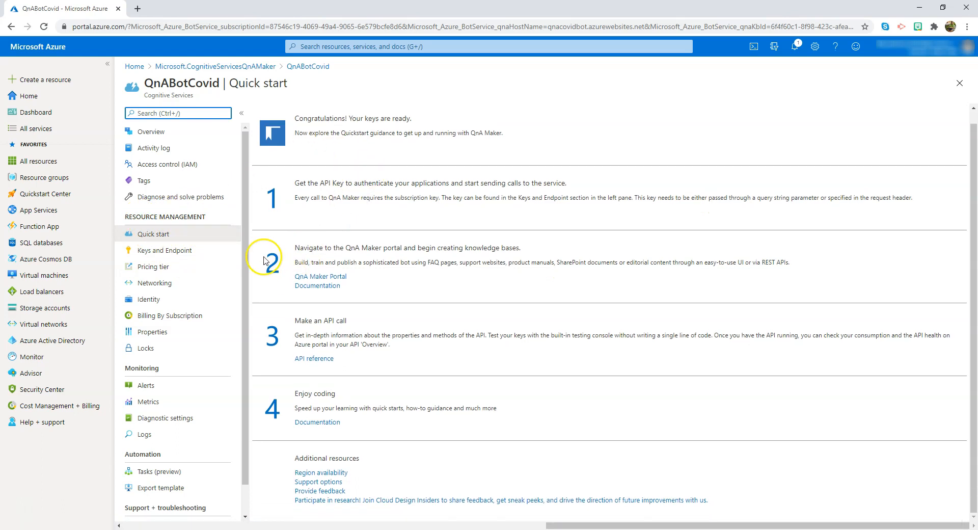
{"action": "left_click", "coordinate": [264, 260]}
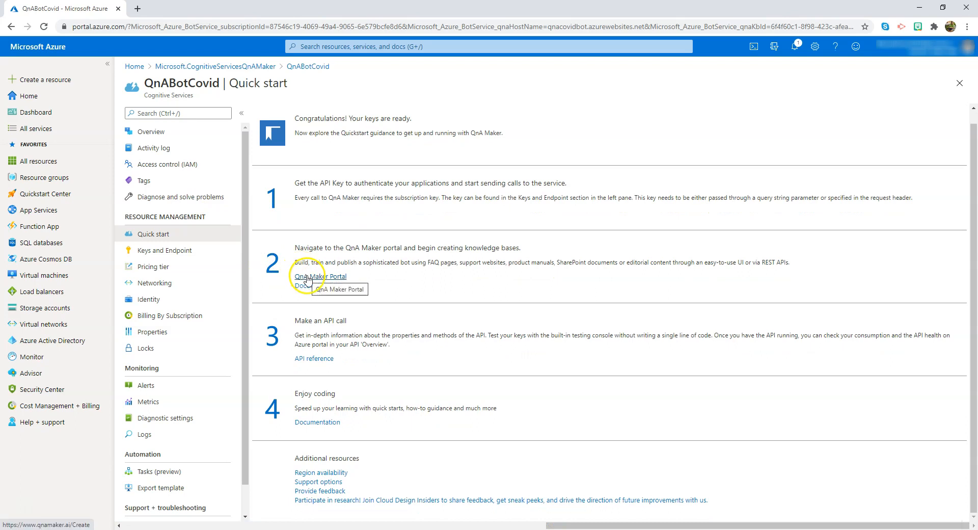
{"action": "left_click", "coordinate": [307, 277]}
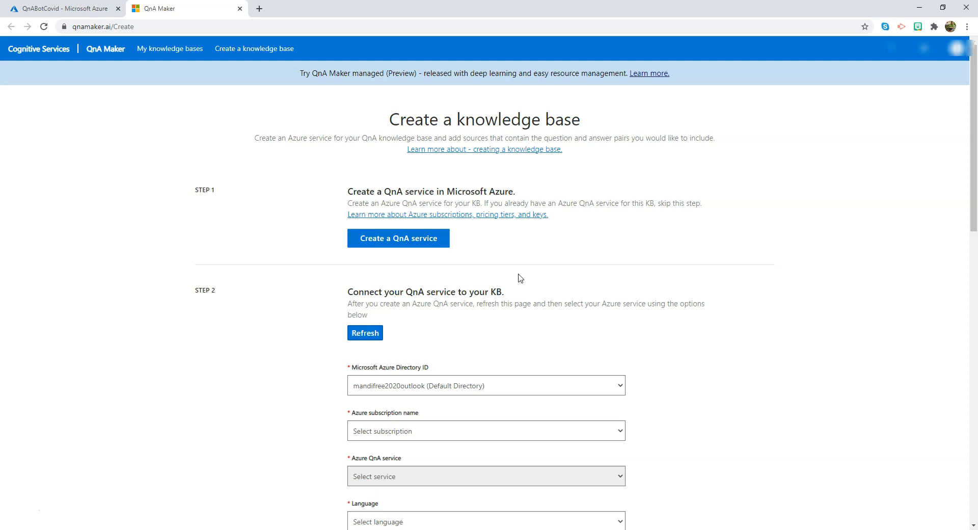
Keep the default Azure directory and choose Azure subscription 1 for the knowledge base's service connection
{"action": "scroll", "coordinate": [512, 226], "scroll_direction": "down", "scroll_amount": 2}
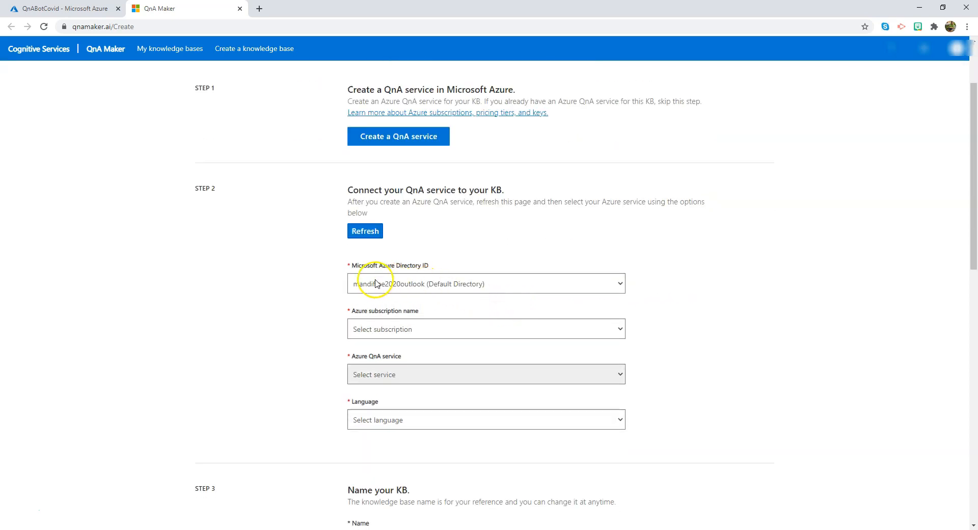
{"action": "left_click", "coordinate": [592, 288]}
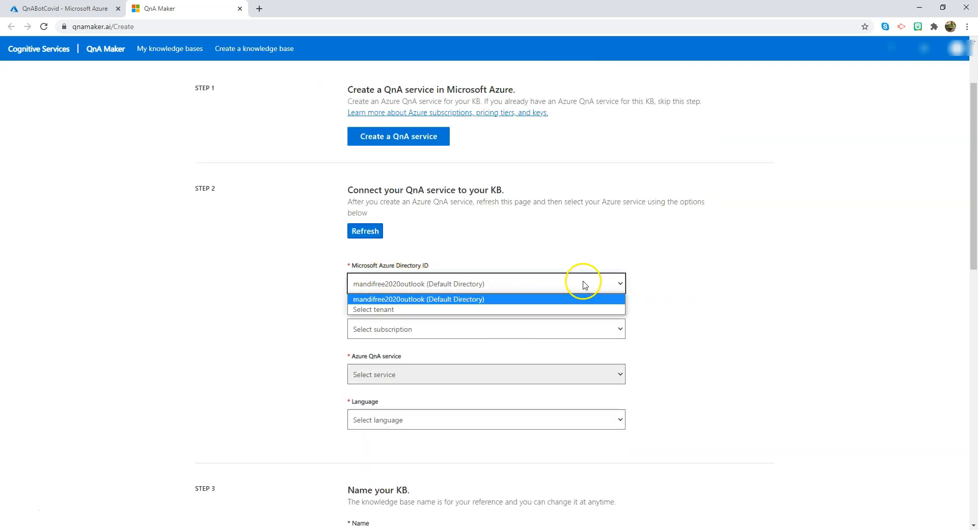
{"action": "left_click", "coordinate": [776, 286]}
{"action": "left_click", "coordinate": [620, 289]}
{"action": "left_click", "coordinate": [720, 261]}
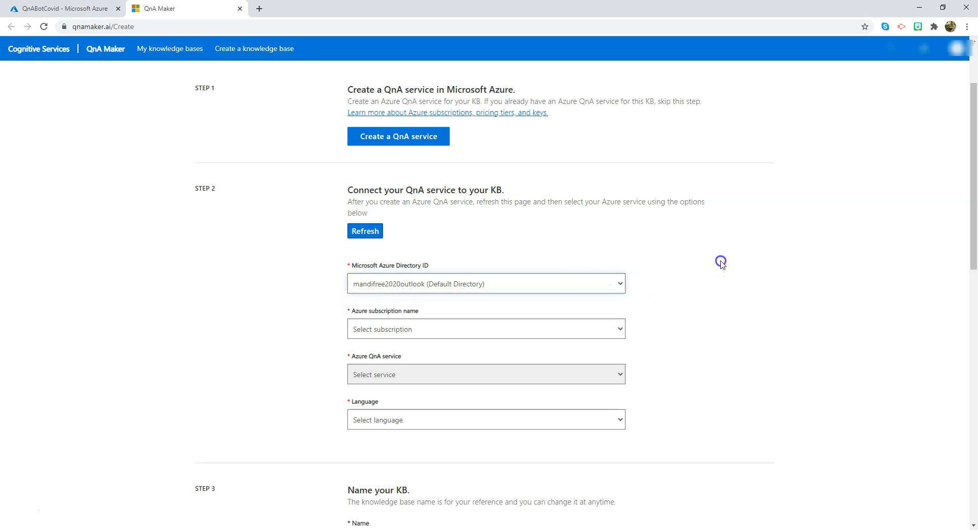
{"action": "left_click", "coordinate": [612, 336]}
{"action": "left_click", "coordinate": [527, 354]}
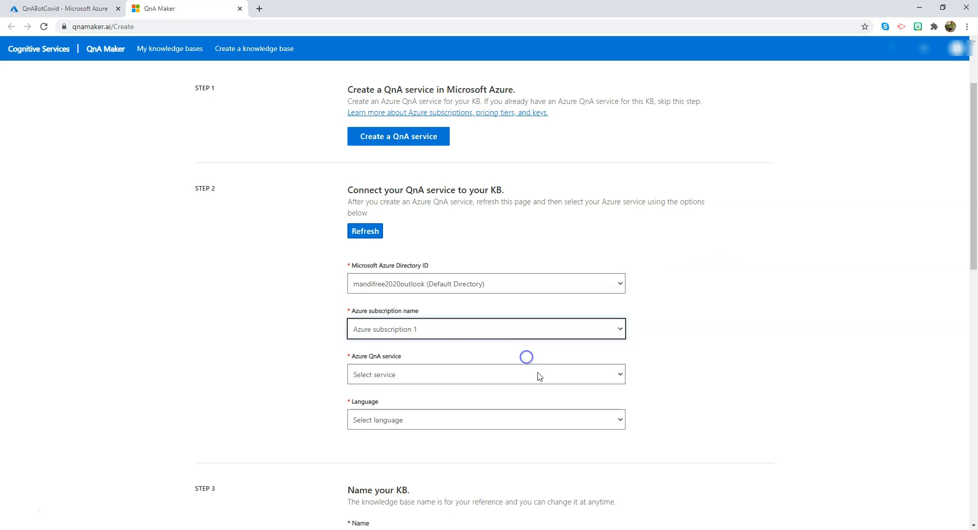
Connect the knowledge base to the QnABotCovid QnA service and set its language to English
{"action": "left_click", "coordinate": [518, 376]}
{"action": "left_click", "coordinate": [508, 399]}
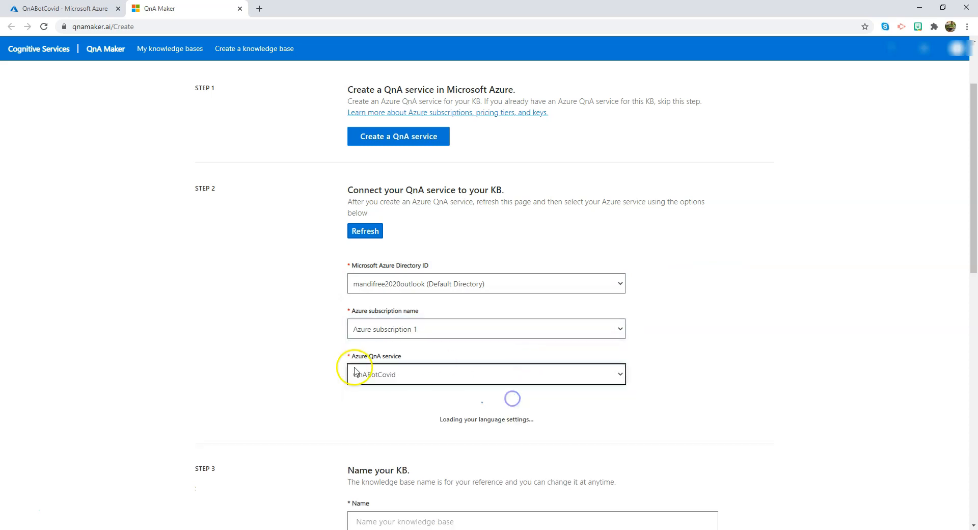
{"action": "left_click", "coordinate": [377, 420]}
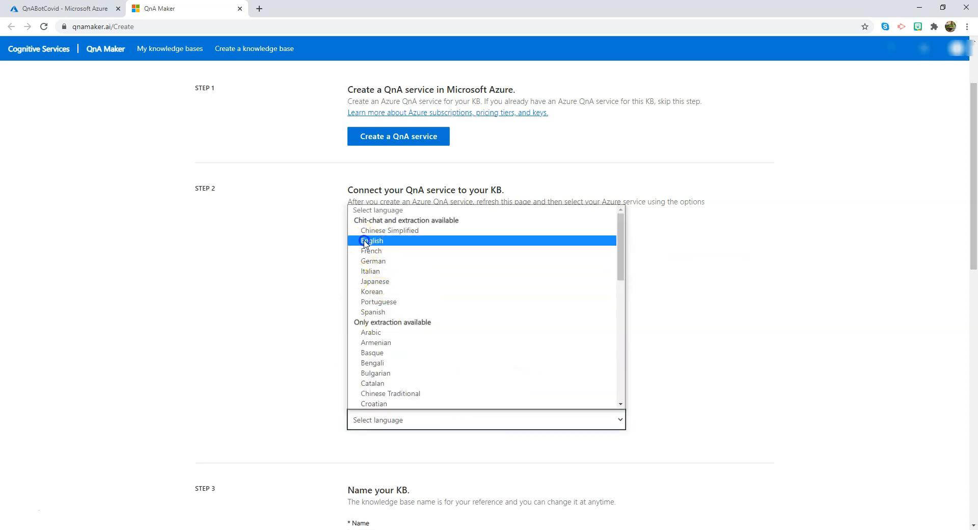
{"action": "left_click", "coordinate": [362, 247]}
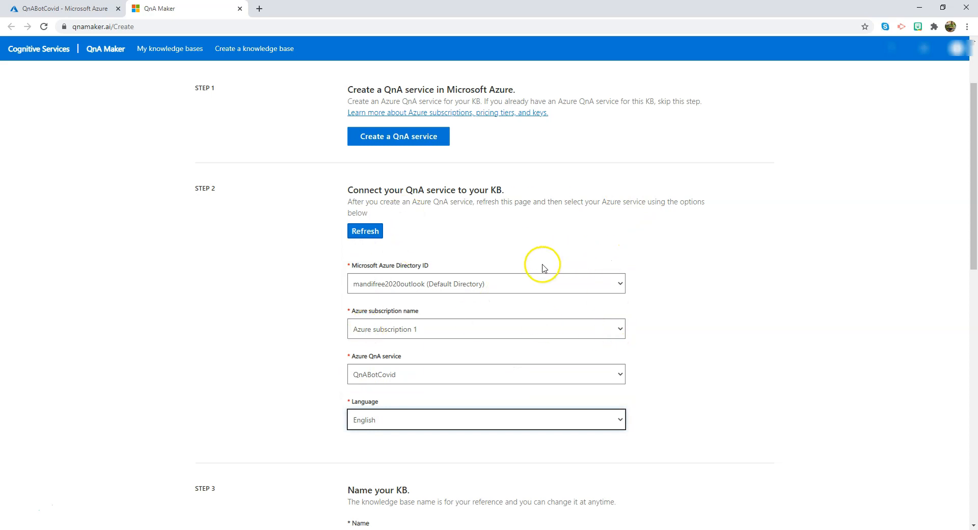
{"action": "left_click", "coordinate": [524, 242]}
Name the knowledge base QnABotCovid
{"action": "scroll", "coordinate": [392, 432], "scroll_direction": "down", "scroll_amount": 1}
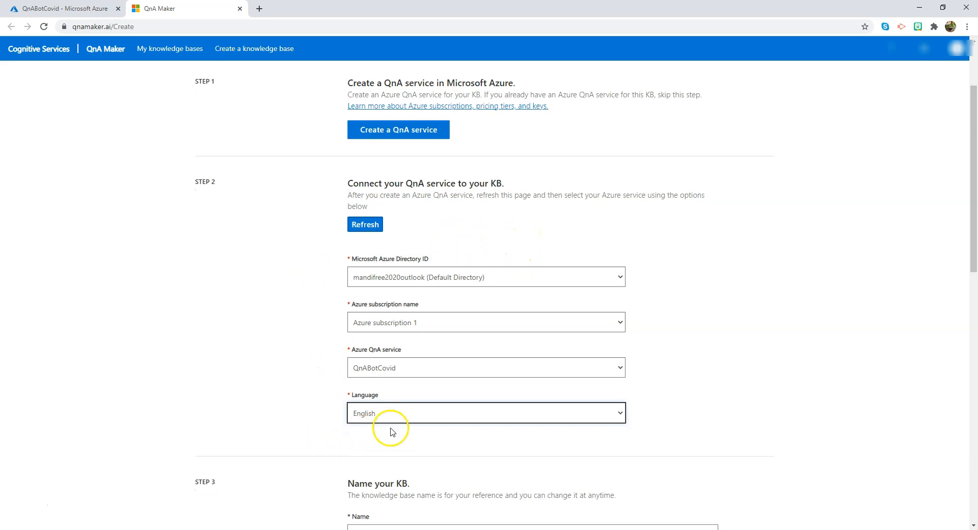
{"action": "scroll", "coordinate": [392, 432], "scroll_direction": "down", "scroll_amount": 3}
{"action": "left_click", "coordinate": [382, 388]}
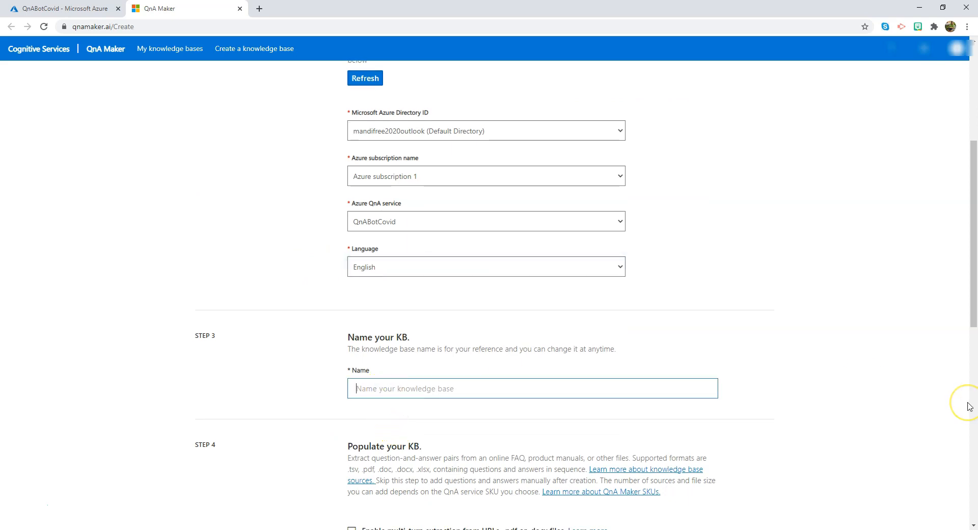
{"action": "type", "text": "QnABotCovid"}
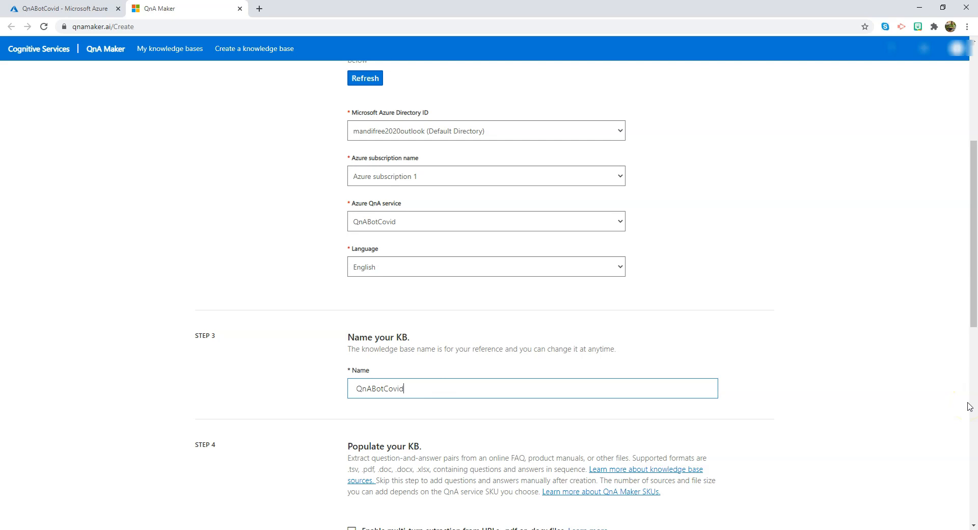
Open the CDC coronavirus FAQ page, cdc.gov/coronavirus/2019-ncov/faq.html, in a new browser tab and copy its address
{"action": "scroll", "coordinate": [611, 356], "scroll_direction": "down", "scroll_amount": 3}
{"action": "left_click", "coordinate": [412, 434]}
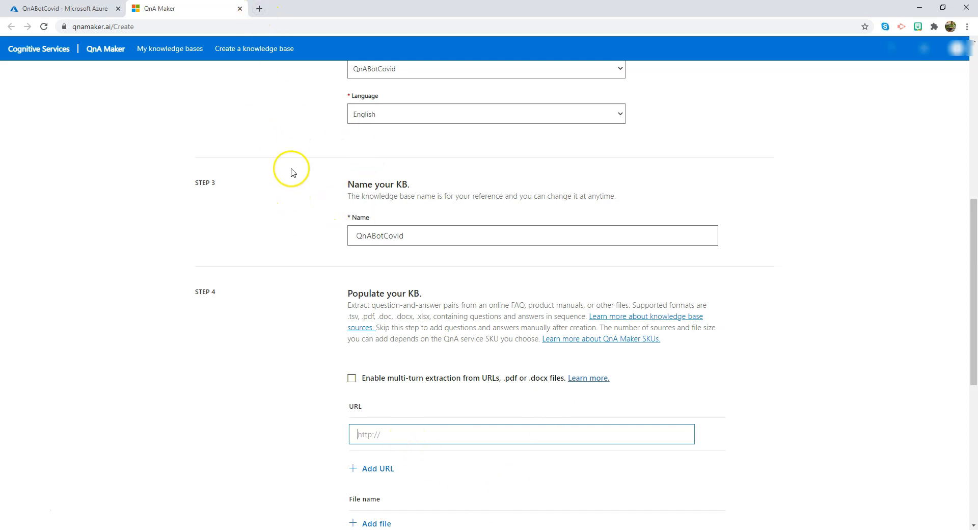
{"action": "left_click", "coordinate": [259, 8]}
{"action": "type", "text": "coronavirus/2019-ncov/faq.html"}
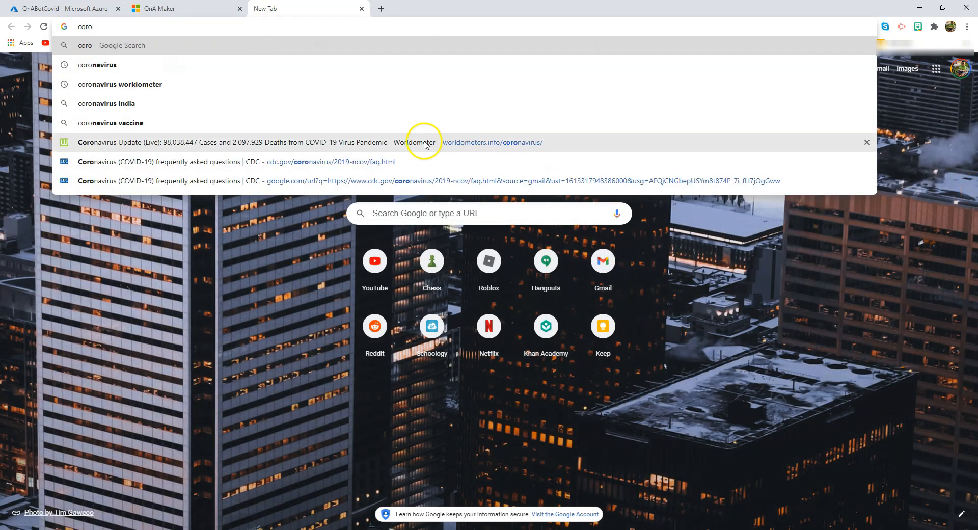
{"action": "left_click", "coordinate": [430, 162]}
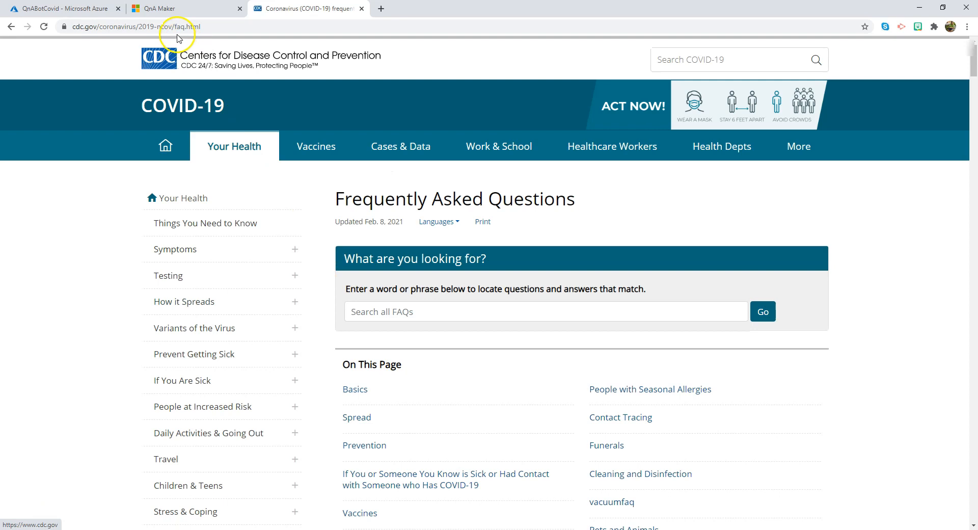
{"action": "left_click", "coordinate": [188, 26]}
{"action": "key", "text": "ctrl+c"}
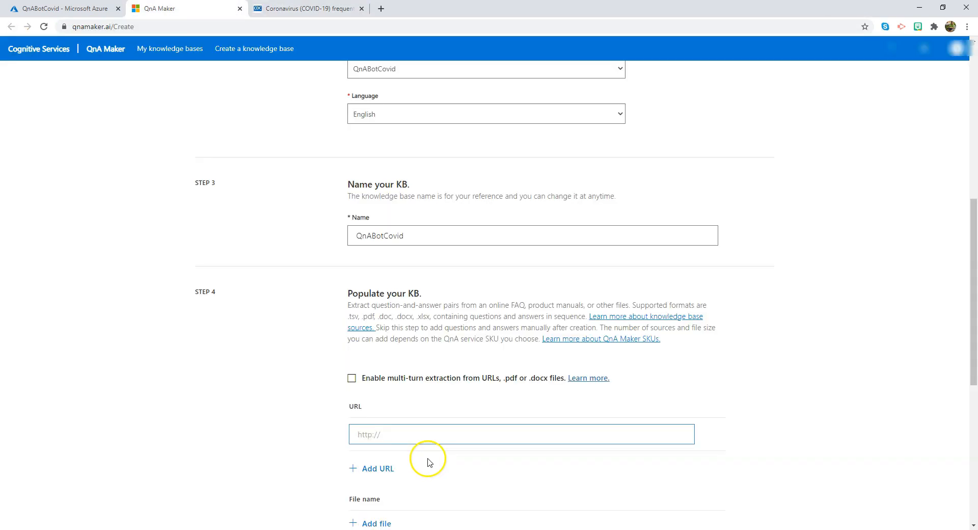
{"action": "left_click", "coordinate": [506, 432]}
{"action": "key", "text": "ctrl+v"}
{"action": "scroll", "coordinate": [310, 423], "scroll_direction": "down", "scroll_amount": 3}
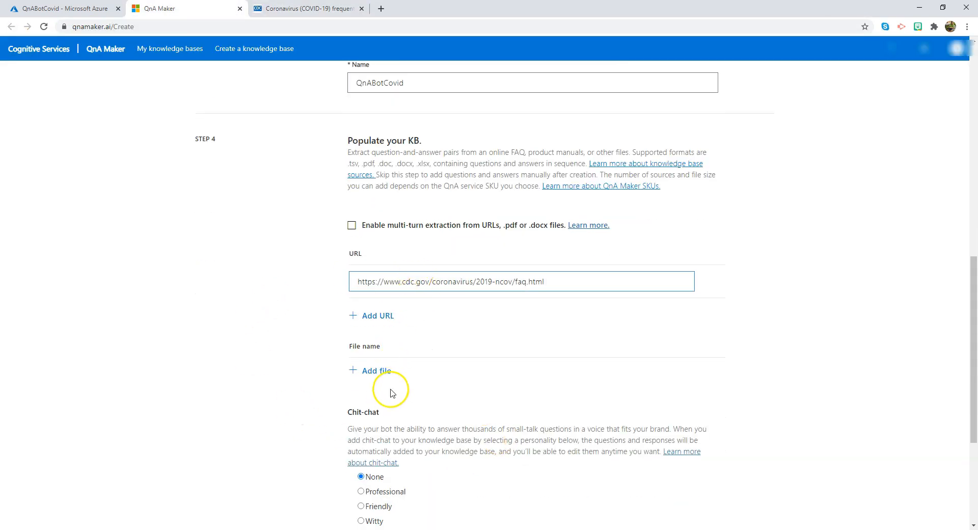
{"action": "scroll", "coordinate": [400, 393], "scroll_direction": "down", "scroll_amount": 4}
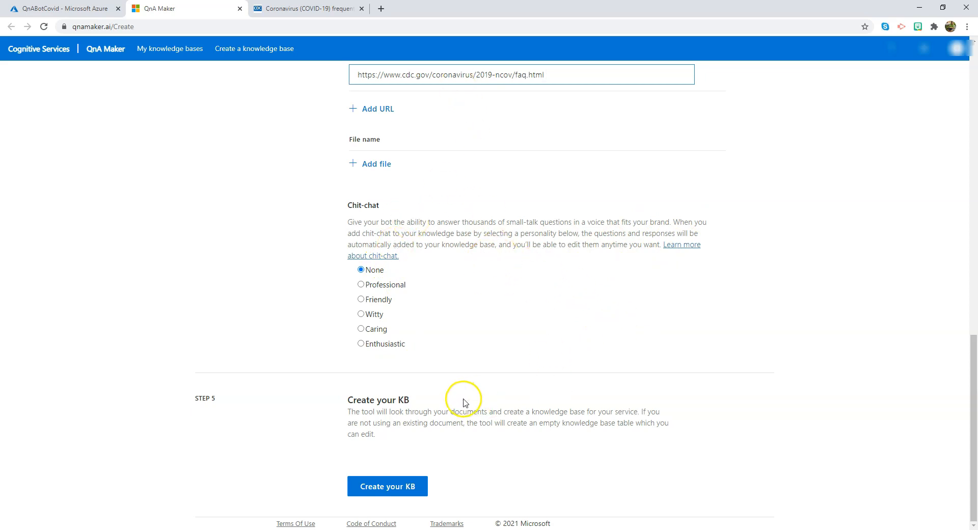
{"action": "left_click", "coordinate": [402, 486]}
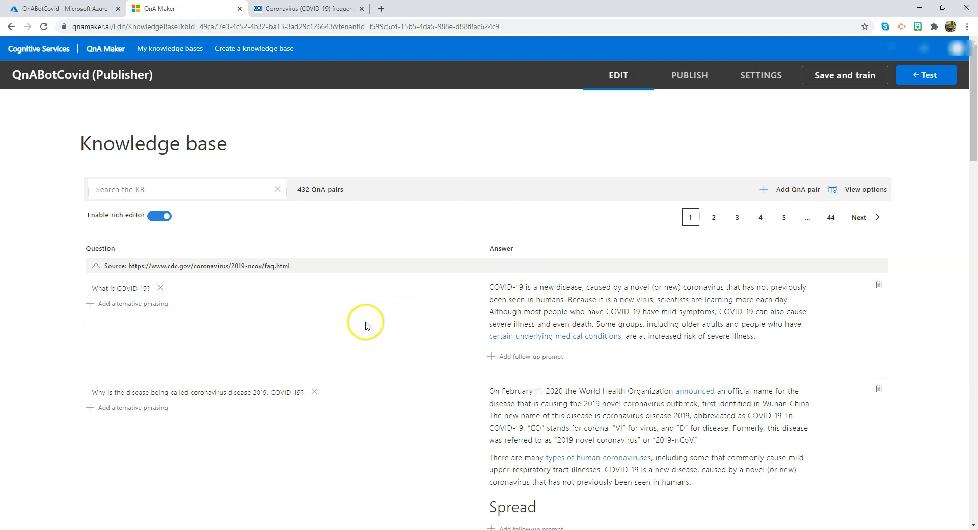
Review the extracted QnA pairs and test the knowledge base with the messages "covid-19" and "What is covid 19"
{"action": "scroll", "coordinate": [365, 325], "scroll_direction": "down", "scroll_amount": 12}
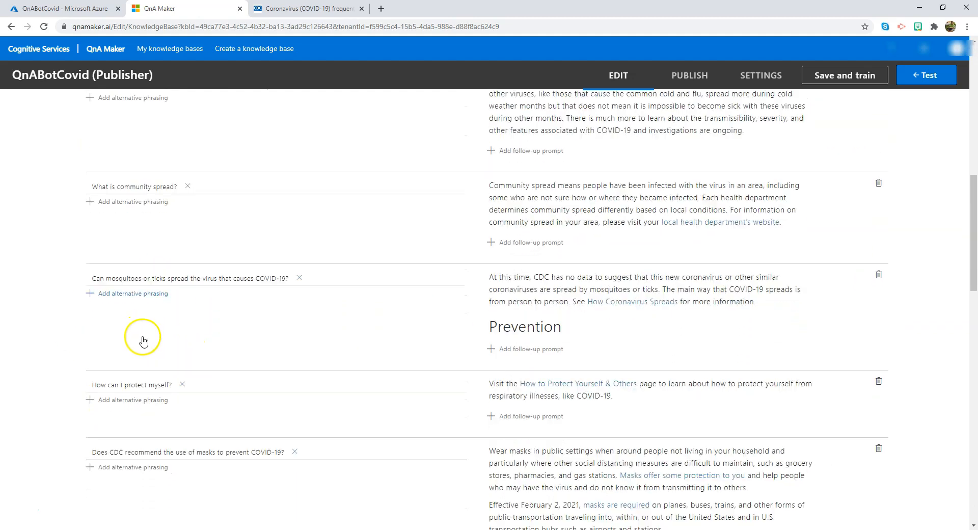
{"action": "scroll", "coordinate": [142, 340], "scroll_direction": "down", "scroll_amount": 9}
{"action": "scroll", "coordinate": [257, 436], "scroll_direction": "up", "scroll_amount": 17}
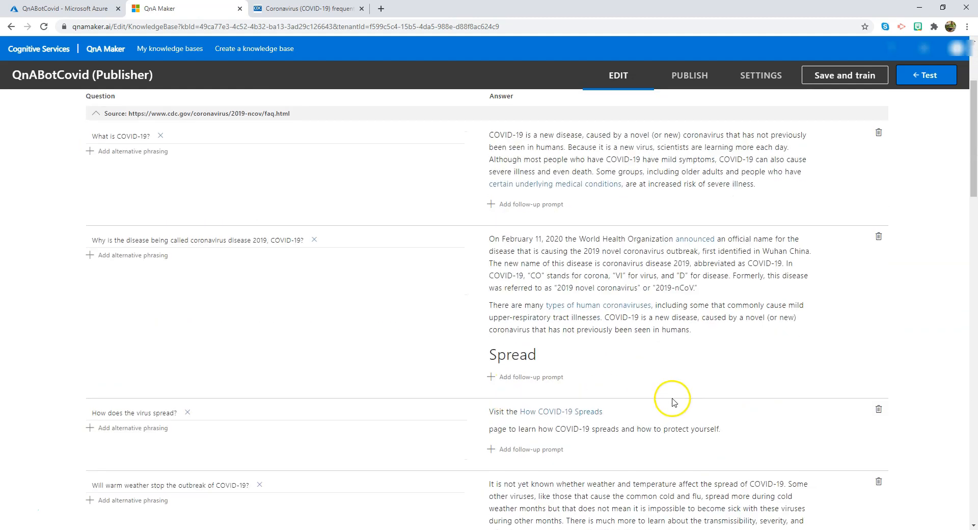
{"action": "scroll", "coordinate": [673, 401], "scroll_direction": "up", "scroll_amount": 3}
{"action": "left_click", "coordinate": [925, 75]}
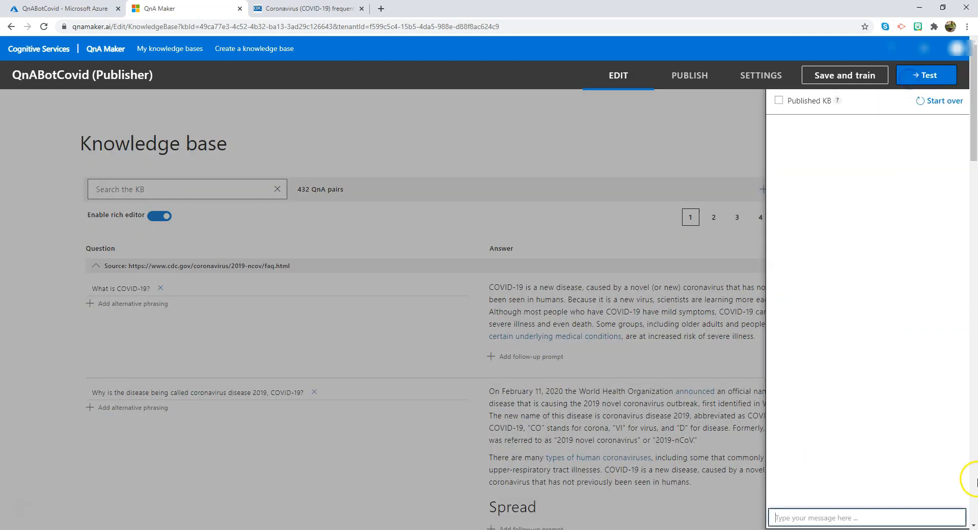
{"action": "type", "text": "covid-19"}
{"action": "key", "text": "Return"}
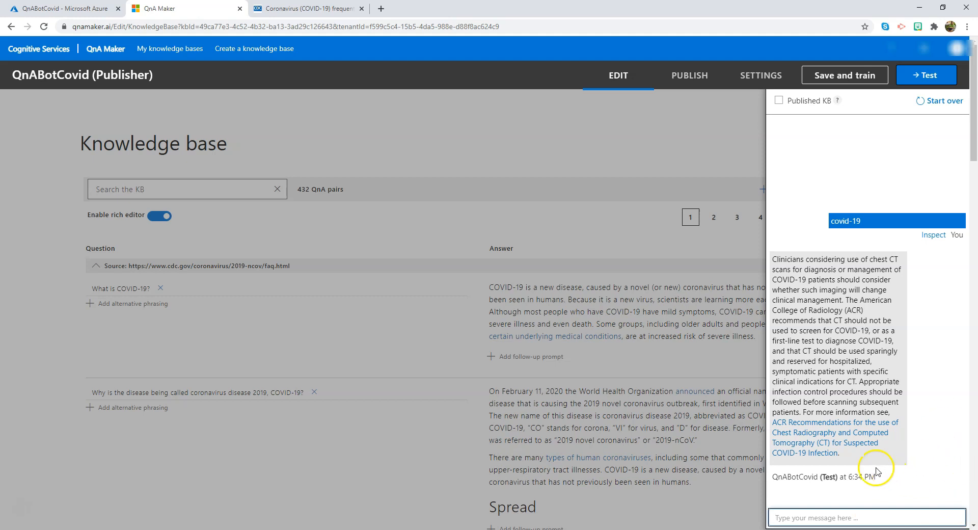
{"action": "type", "text": "What is covid 19"}
{"action": "key", "text": "Return"}
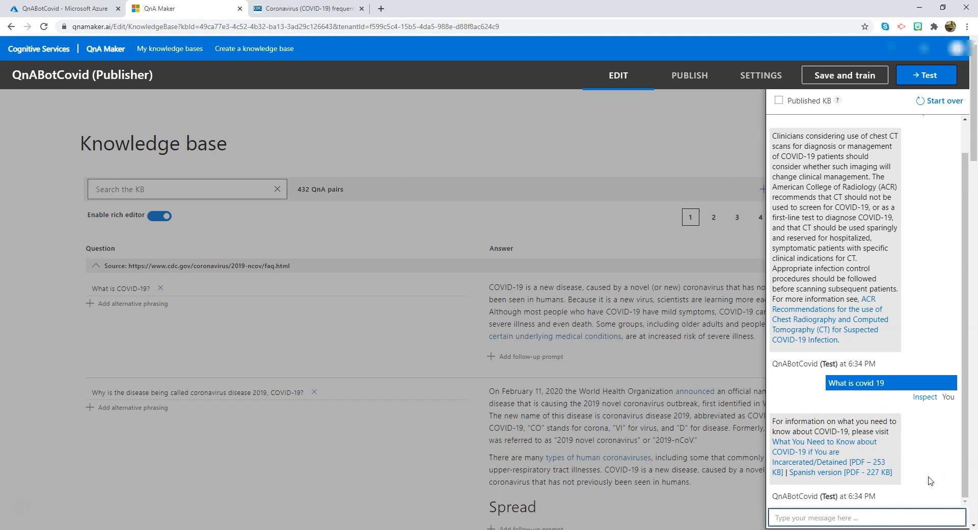
Restart the test conversation, ask "Why is it called COVID-19", and close the test chat
{"action": "left_click", "coordinate": [937, 100]}
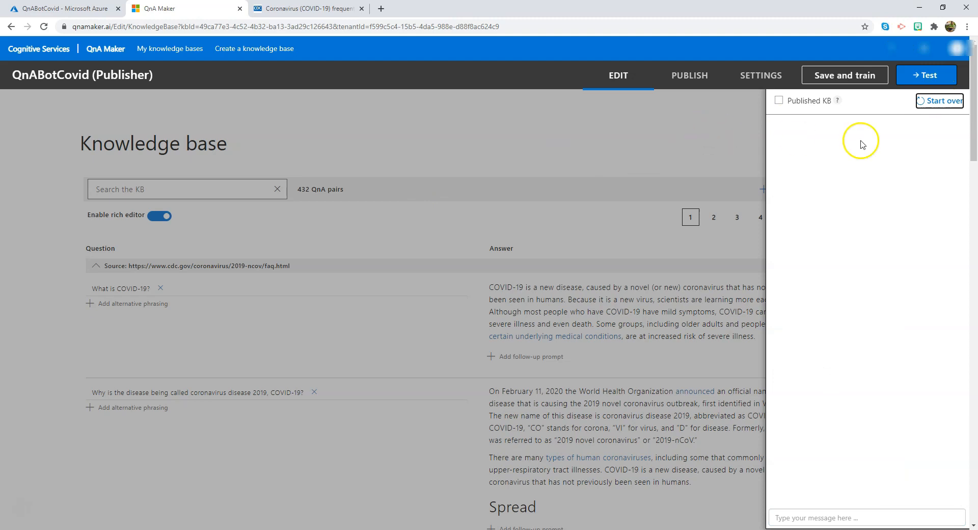
{"action": "left_click", "coordinate": [713, 105]}
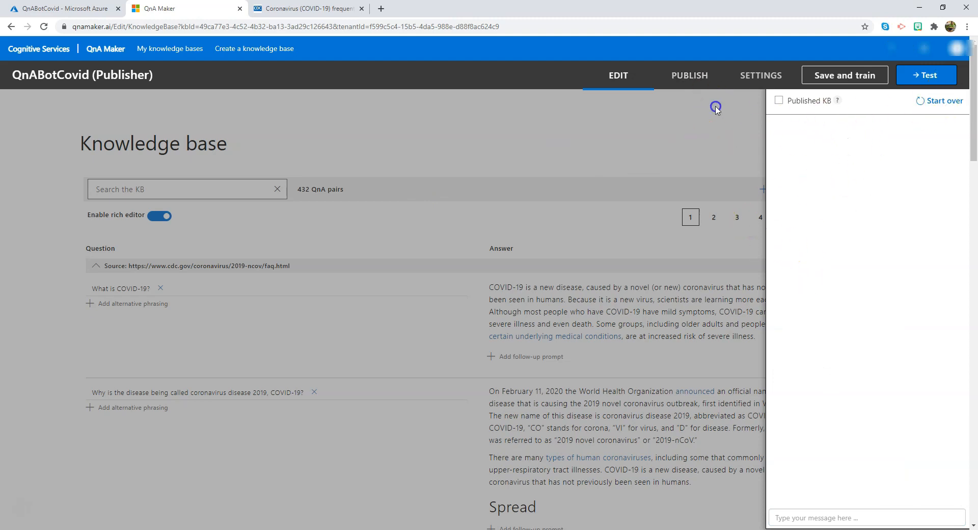
{"action": "left_click", "coordinate": [838, 518]}
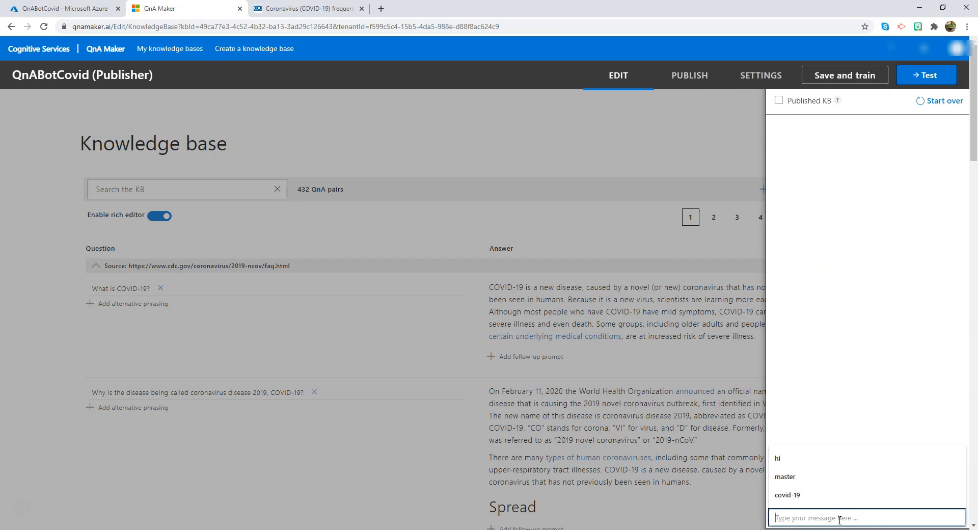
{"action": "type", "text": "Why"}
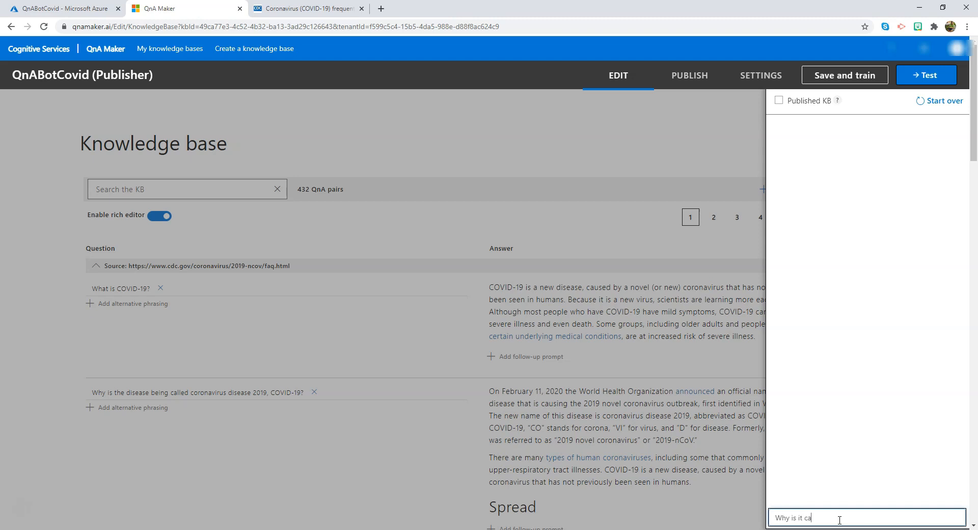
{"action": "type", "text": "is it called COVID-19"}
{"action": "key", "text": "Return"}
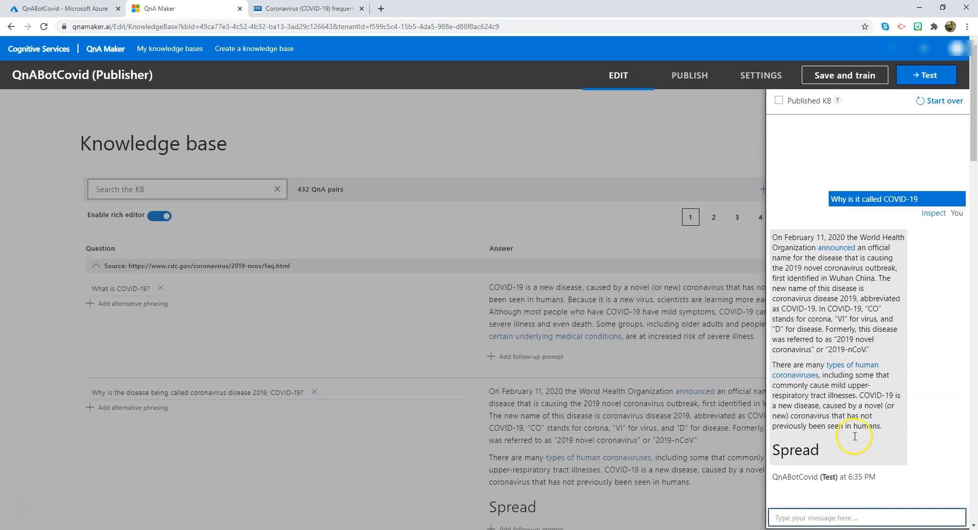
{"action": "left_click", "coordinate": [902, 83]}
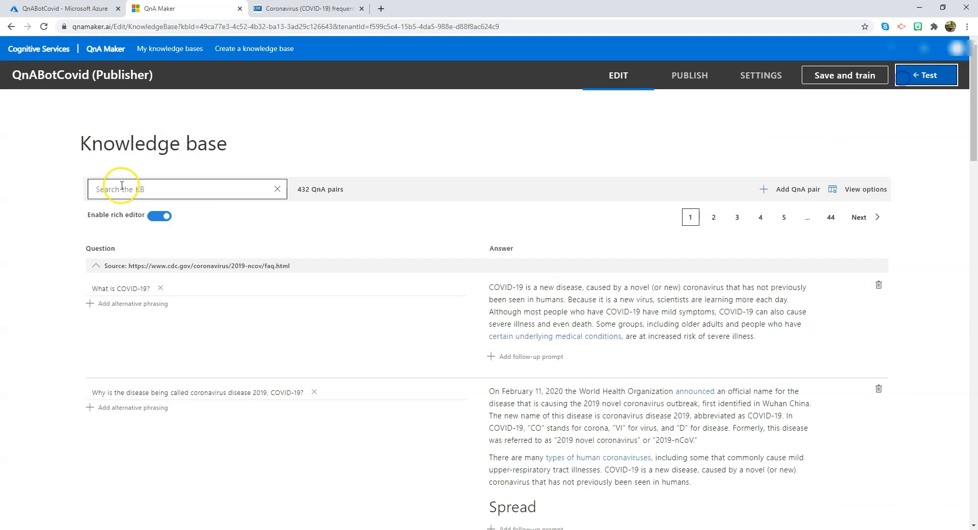
Add a QnA pair with the question "Who created this bot?" and the creator's full name plus an exclamation mark as the answer
{"action": "left_click", "coordinate": [791, 191]}
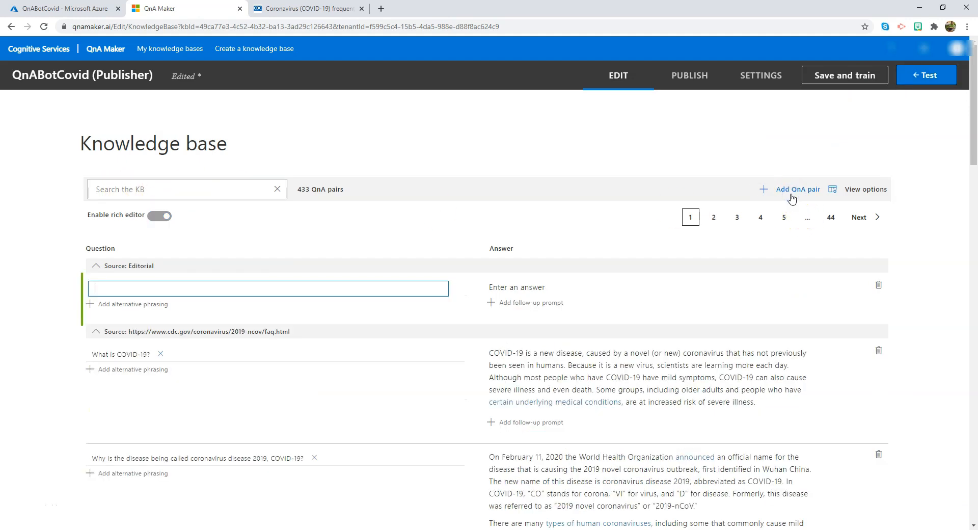
{"action": "left_click", "coordinate": [420, 290]}
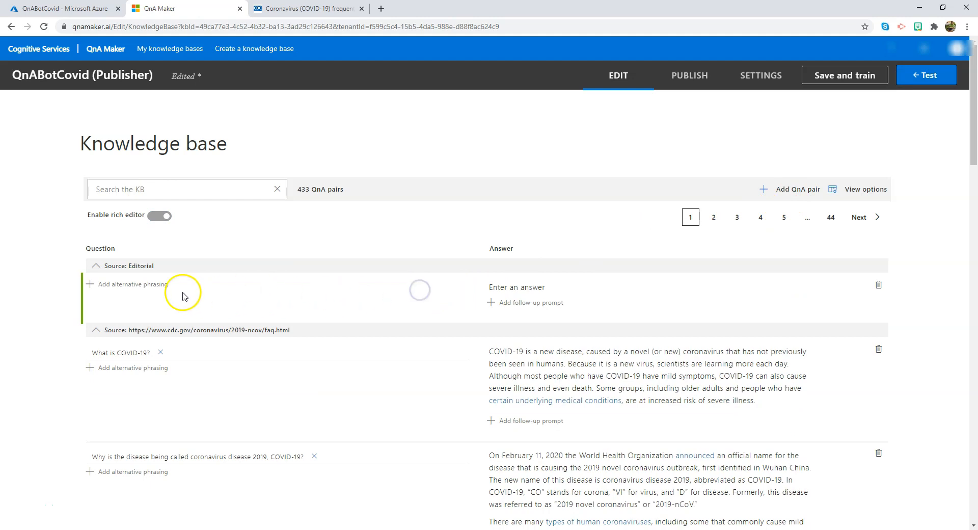
{"action": "left_click", "coordinate": [143, 285]}
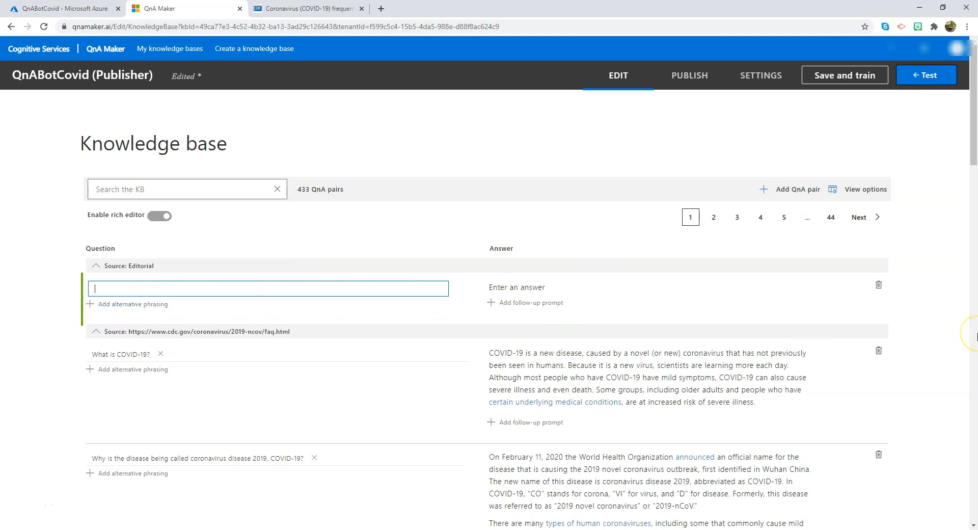
{"action": "type", "text": "Who created this"}
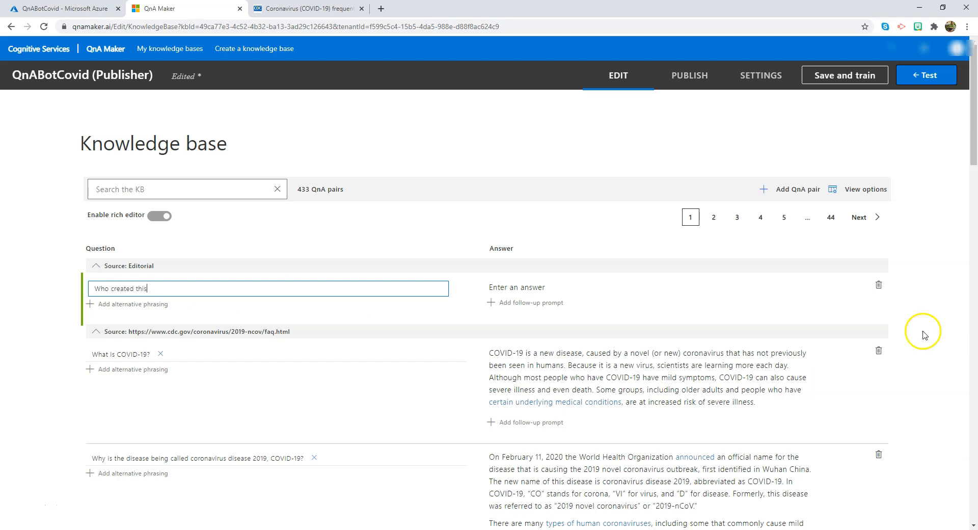
{"action": "type", "text": " bot?"}
{"action": "key", "text": "Tab"}
{"action": "type", "text": "Namish Bansal,"}
{"action": "key", "text": "BackSpace"}
{"action": "key", "text": "BackSpace"}
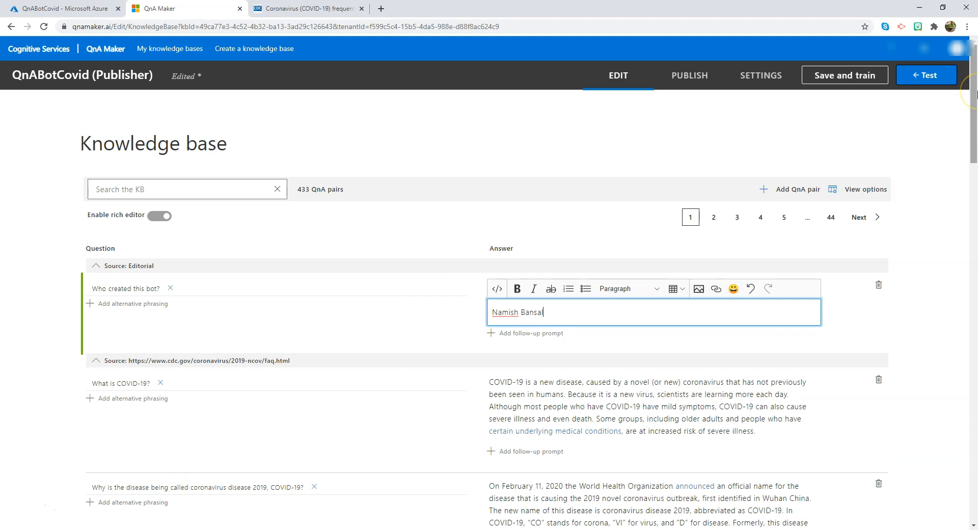
{"action": "type", "text": "!"}
Add the alternative phrasings "Who is your master?" and "Who is the genius that provided this bot to us?" to the new pair
{"action": "left_click", "coordinate": [129, 304]}
{"action": "type", "text": "Who is your master?"}
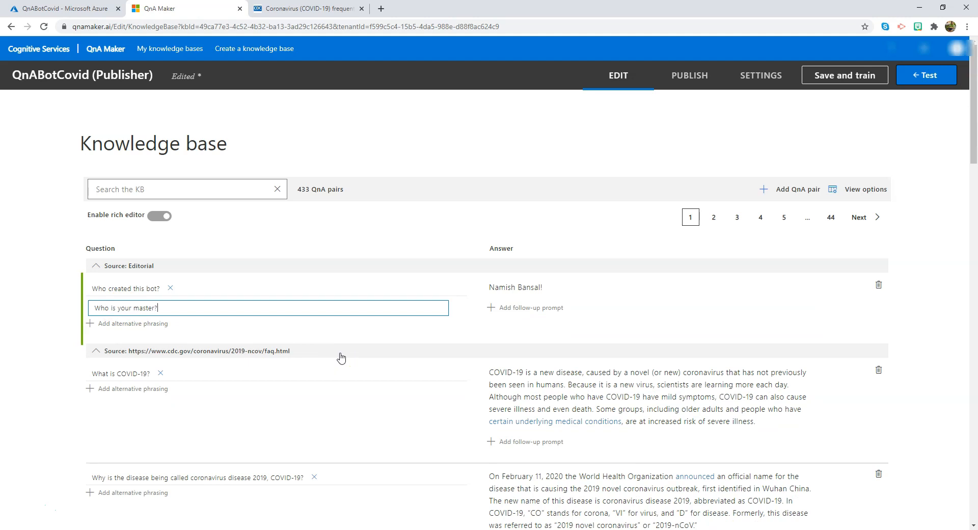
{"action": "left_click", "coordinate": [96, 323]}
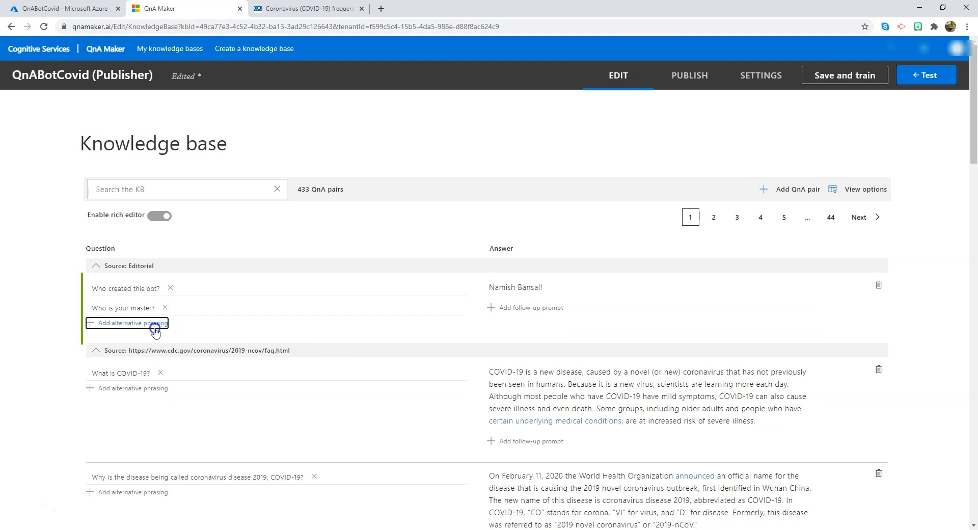
{"action": "type", "text": "Who is the genius that provided this bot to us?"}
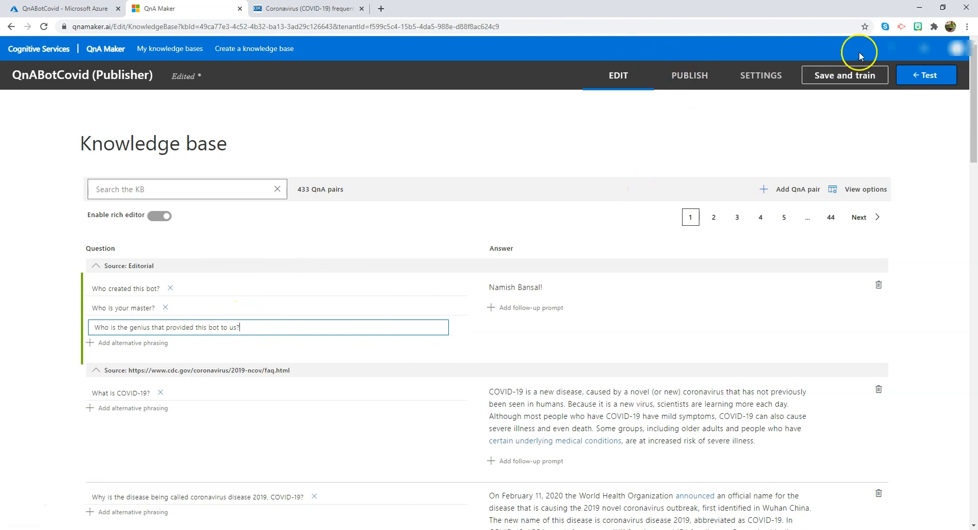
Save and train the knowledge base with the new QnA pair
{"action": "left_click", "coordinate": [925, 75]}
{"action": "left_click", "coordinate": [587, 321]}
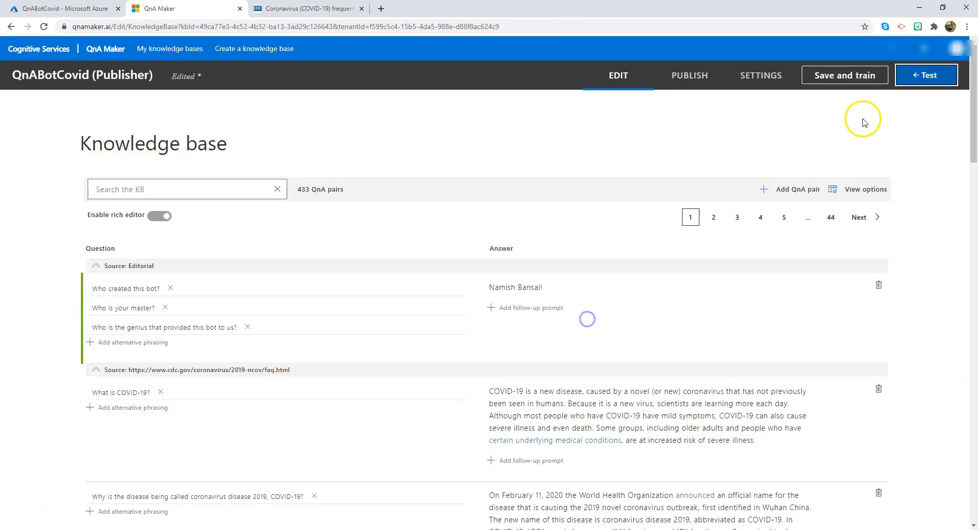
{"action": "left_click", "coordinate": [845, 75]}
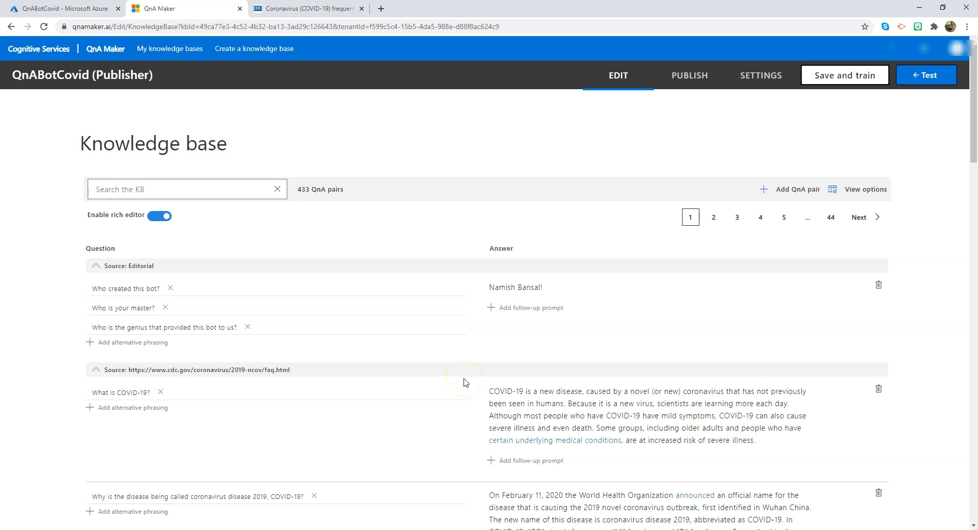
Test the trained knowledge base with the messages "master" and "Who is your master", and reset the test conversation
{"action": "left_click", "coordinate": [928, 75]}
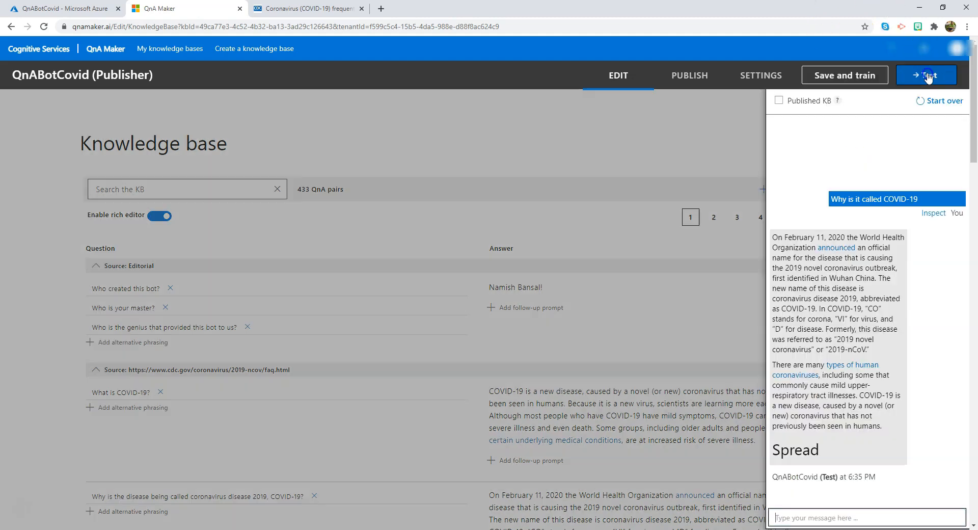
{"action": "type", "text": "maste"}
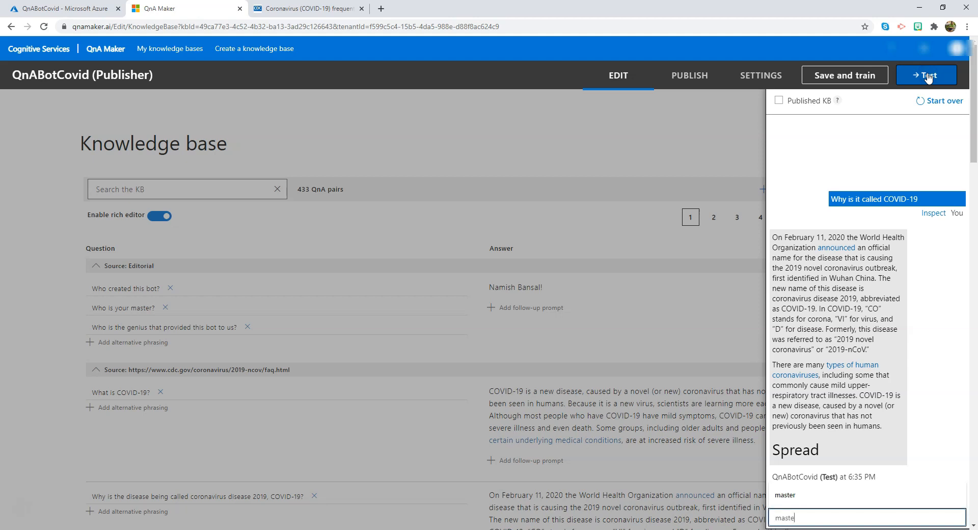
{"action": "type", "text": "r"}
{"action": "key", "text": "Return"}
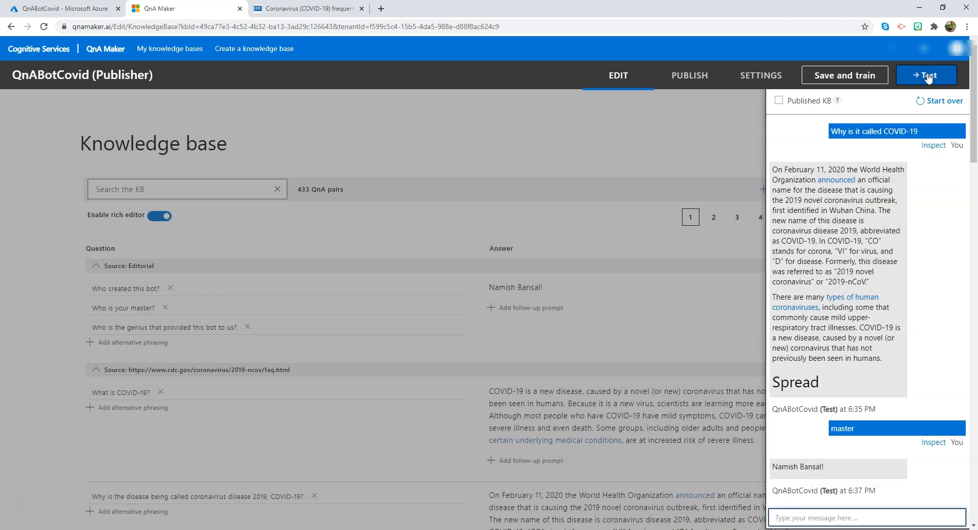
{"action": "type", "text": "Who is your master"}
{"action": "key", "text": "Return"}
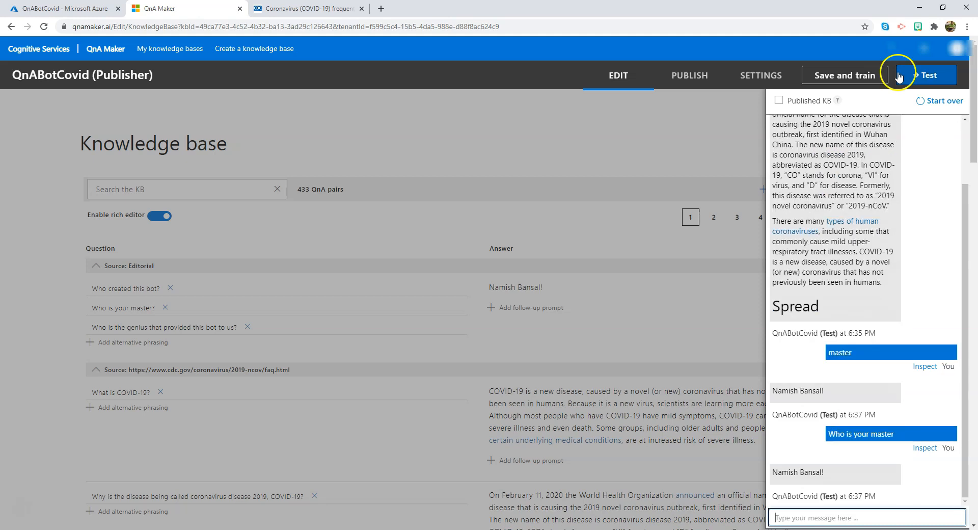
{"action": "scroll", "coordinate": [873, 172], "scroll_direction": "down", "scroll_amount": 1}
{"action": "scroll", "coordinate": [873, 173], "scroll_direction": "up", "scroll_amount": 1}
{"action": "scroll", "coordinate": [902, 200], "scroll_direction": "down", "scroll_amount": 1}
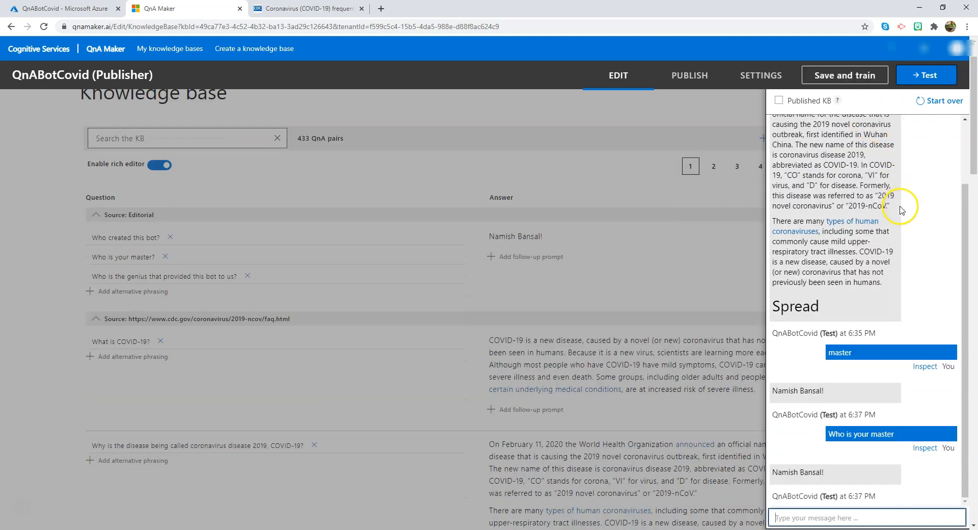
{"action": "left_click", "coordinate": [945, 100]}
Publish the QnABotCovid knowledge base to the qnabotcovid QnA Maker service
{"action": "left_click", "coordinate": [702, 75]}
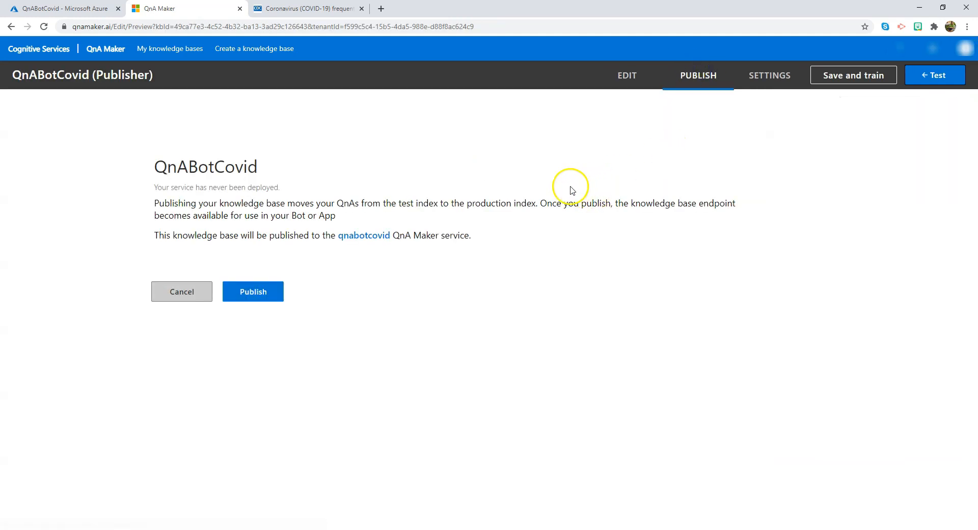
{"action": "left_click", "coordinate": [246, 295]}
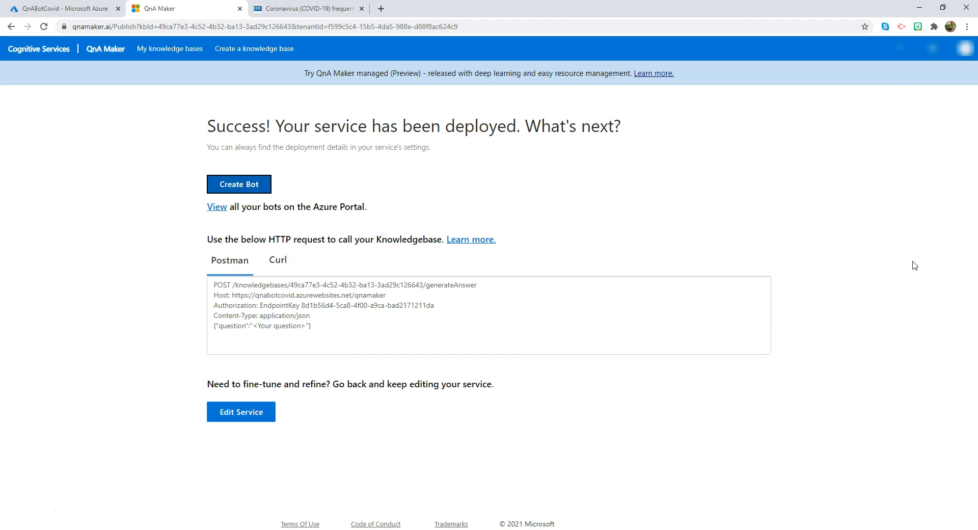
Start a Web App Bot from the published knowledge base, using resource group QnABotCovid and pricing tier F0 (10K Premium Messages)
{"action": "left_click", "coordinate": [225, 188]}
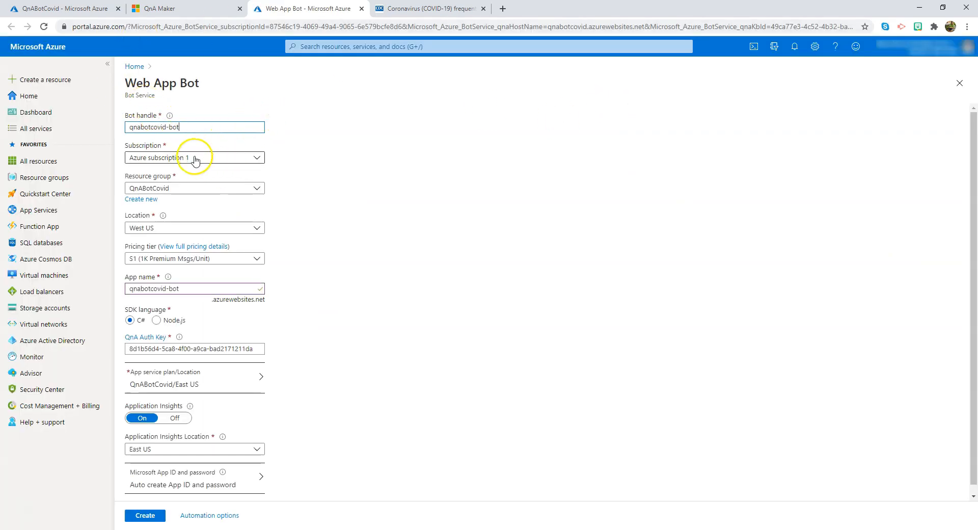
{"action": "left_click", "coordinate": [177, 193]}
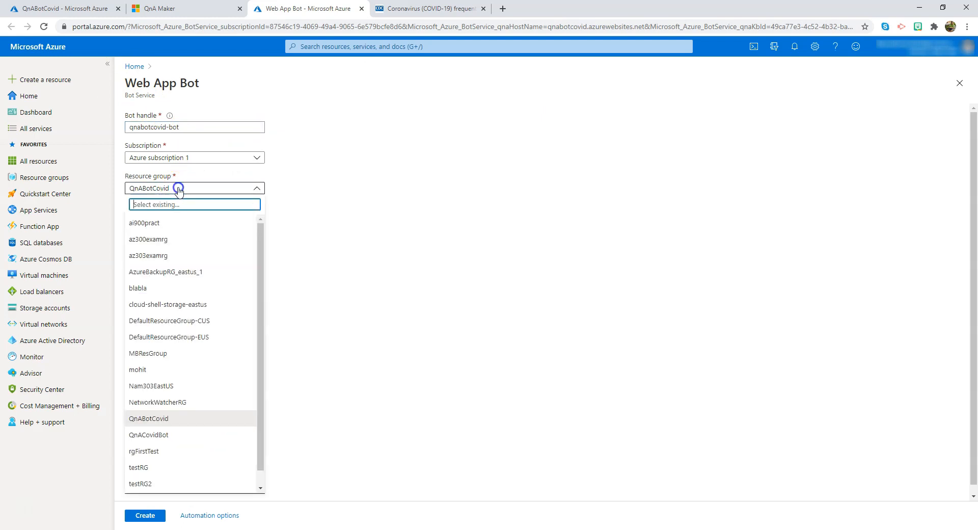
{"action": "left_click", "coordinate": [185, 351]}
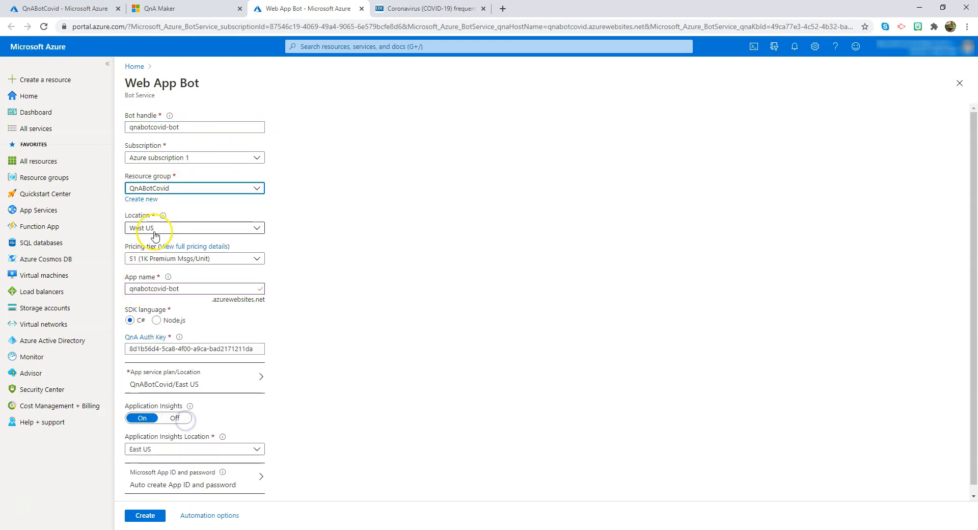
{"action": "left_click", "coordinate": [145, 259]}
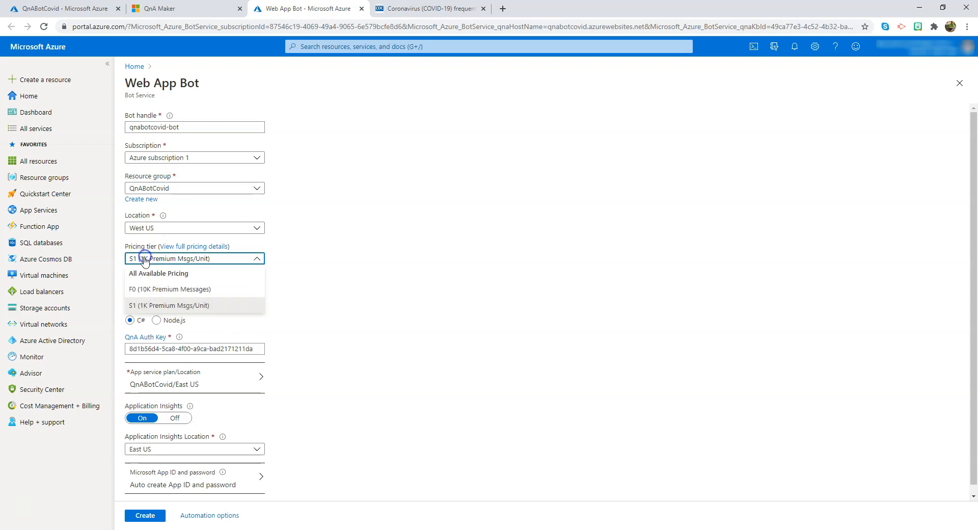
{"action": "left_click", "coordinate": [139, 288]}
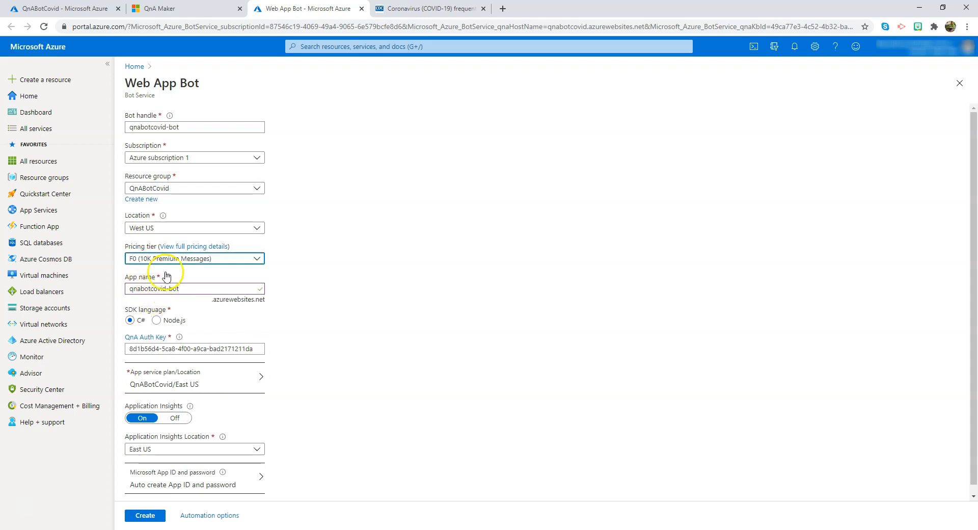
Turn off Application Insights for the qnabotcovid-bot web app bot and create it with the prefilled app name and auth key
{"action": "left_click_drag", "start_coordinate": [180, 289], "coordinate": [130, 289]}
{"action": "left_click", "coordinate": [156, 348]}
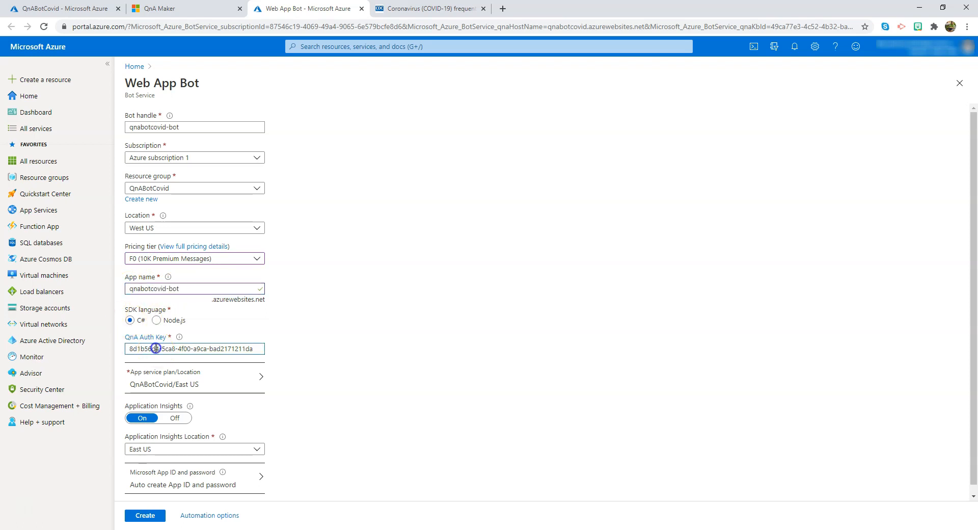
{"action": "left_click", "coordinate": [118, 4]}
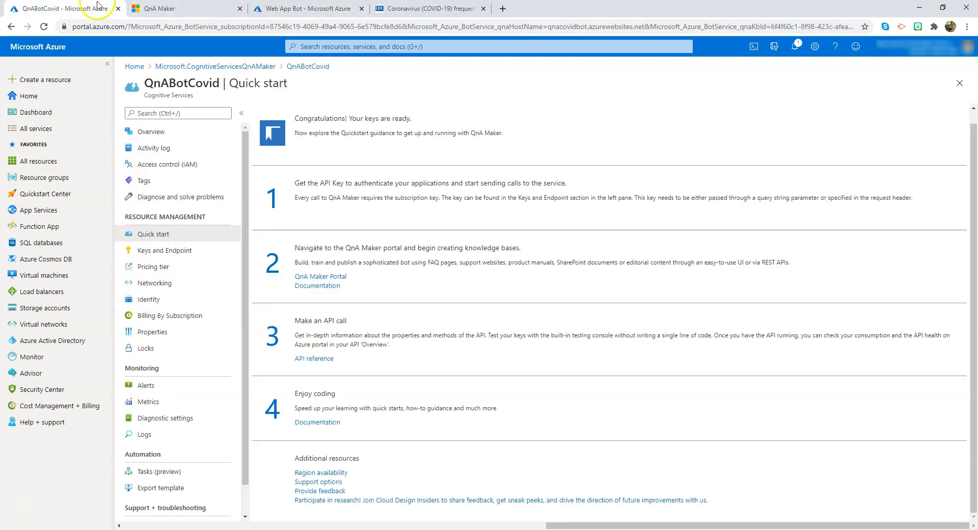
{"action": "left_click", "coordinate": [306, 8]}
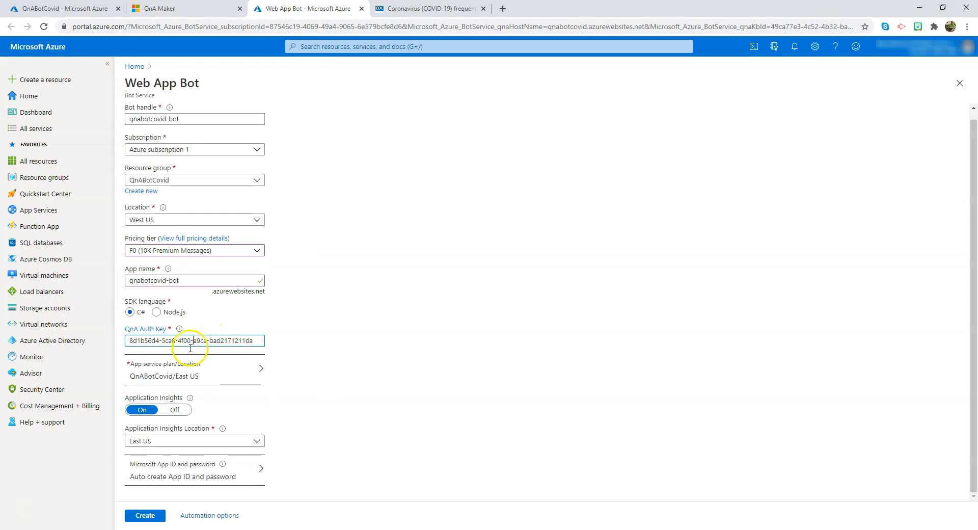
{"action": "left_click", "coordinate": [174, 417]}
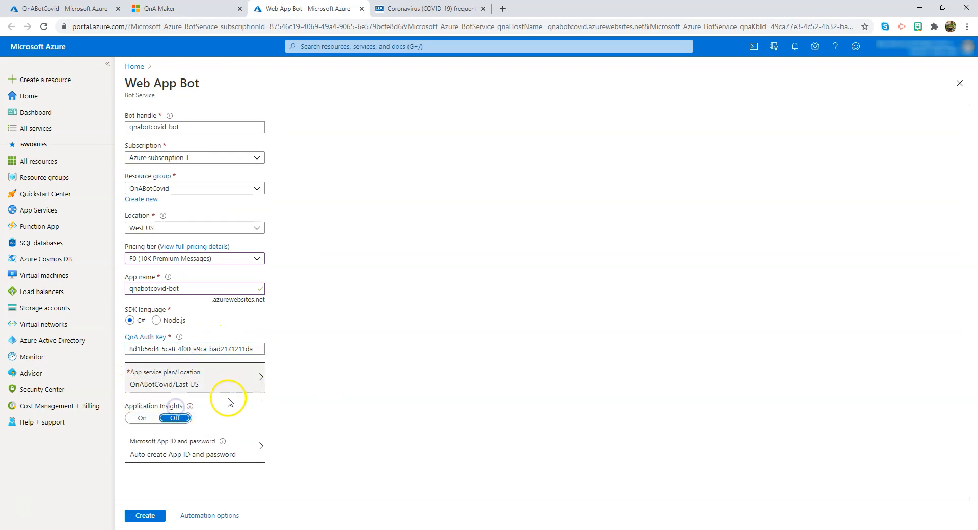
{"action": "left_click", "coordinate": [151, 512]}
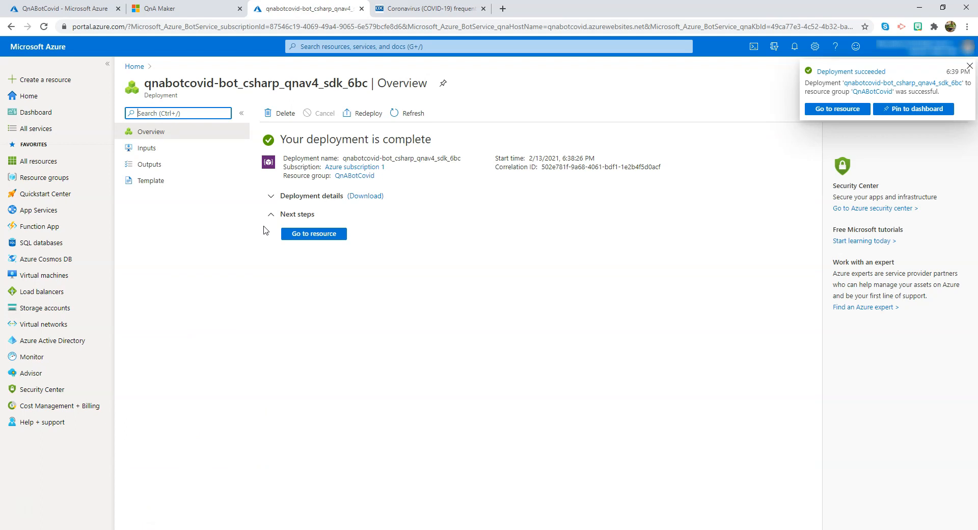
Open the deployed qnabotcovid-bot resource and copy the Web Chat channel's embed code for the Default Site
{"action": "left_click", "coordinate": [283, 233]}
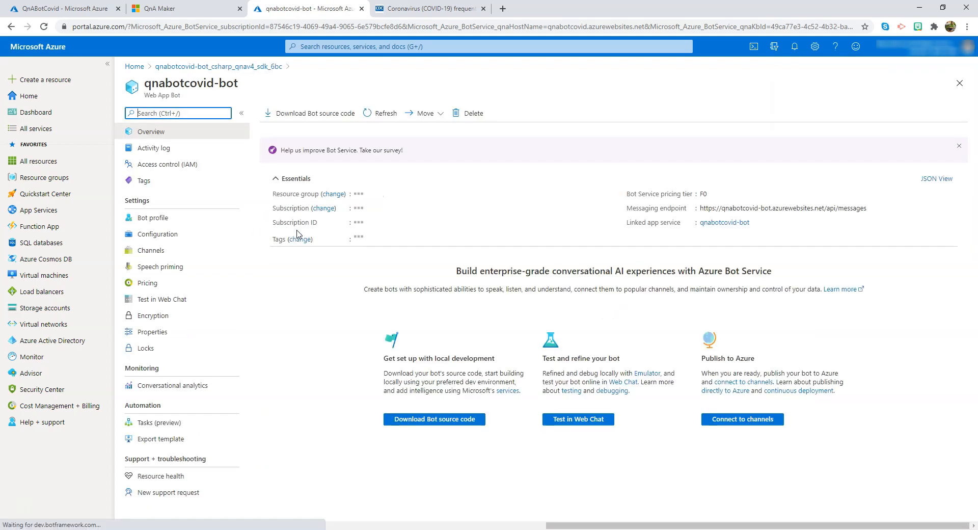
{"action": "left_click", "coordinate": [181, 251]}
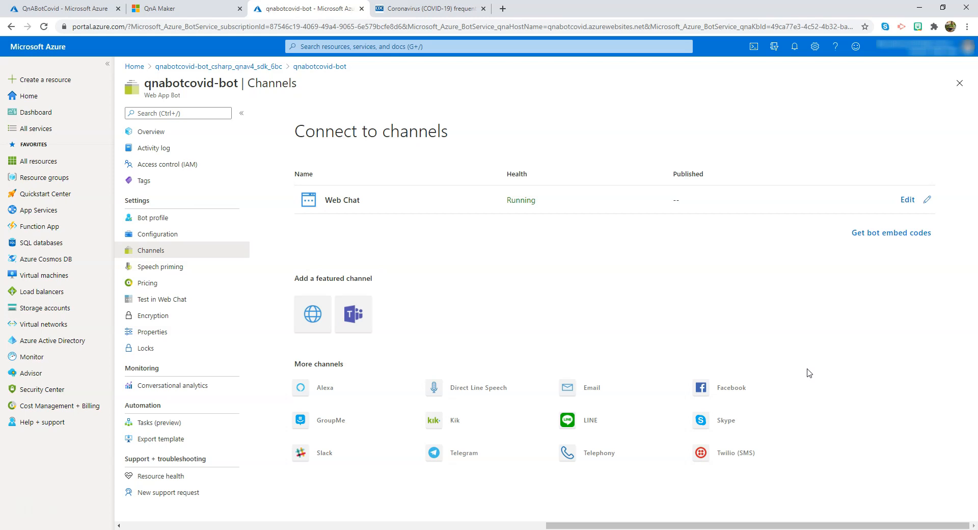
{"action": "left_click", "coordinate": [876, 233]}
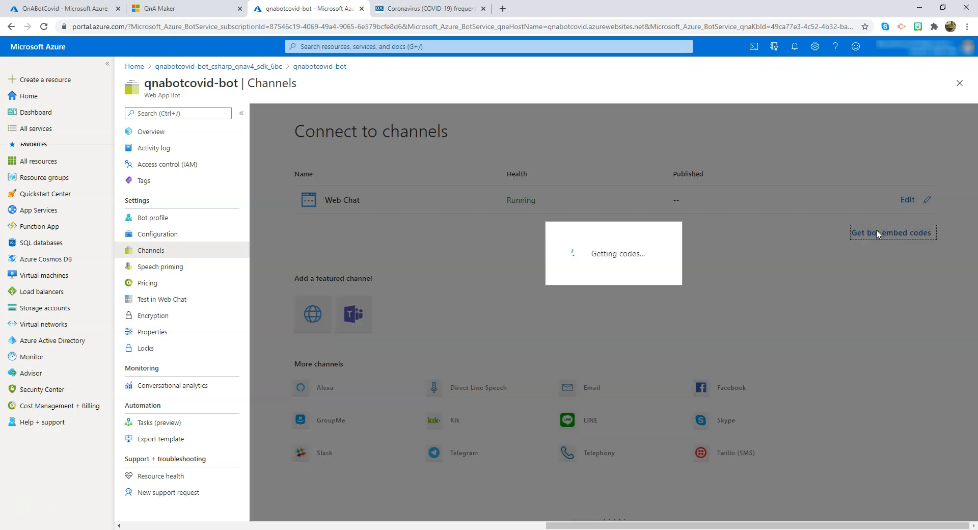
{"action": "left_click", "coordinate": [489, 311]}
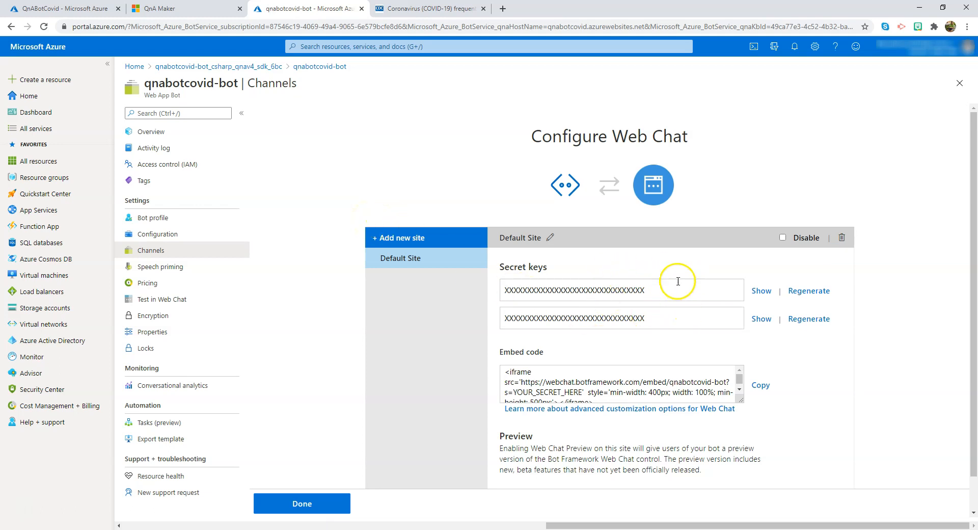
{"action": "scroll", "coordinate": [683, 341], "scroll_direction": "down", "scroll_amount": 1}
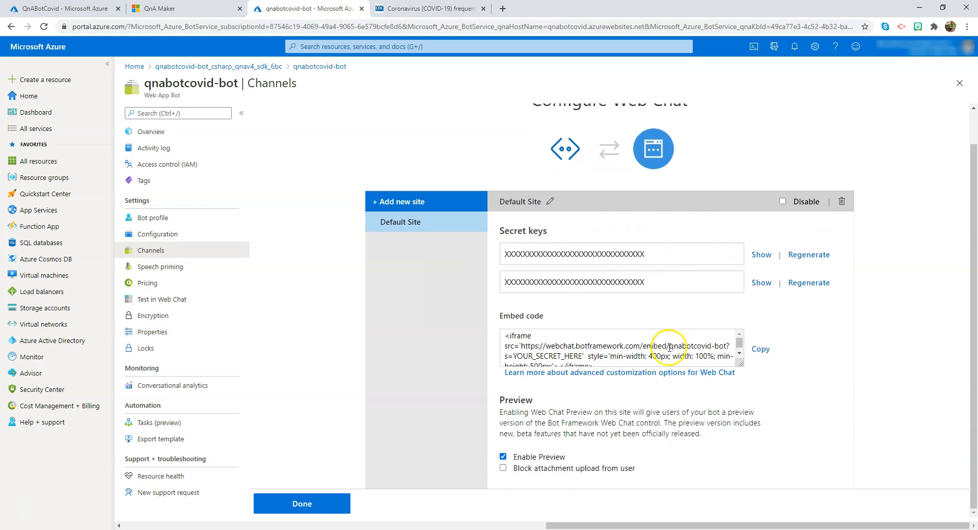
{"action": "left_click", "coordinate": [755, 349]}
Go to Google in a new browser tab and create a blank site in Google Sites
{"action": "key", "text": "ctrl+t"}
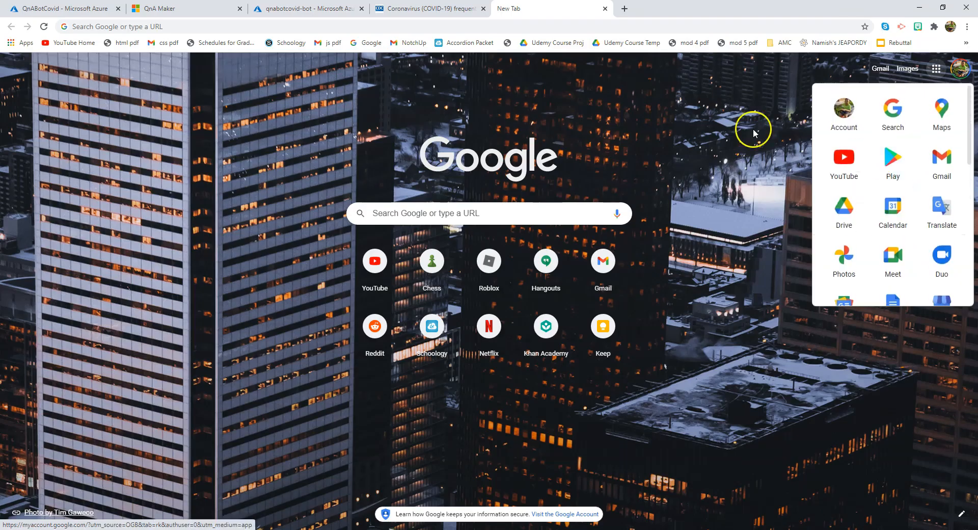
{"action": "left_click", "coordinate": [179, 25]}
{"action": "type", "text": "google.co.in"}
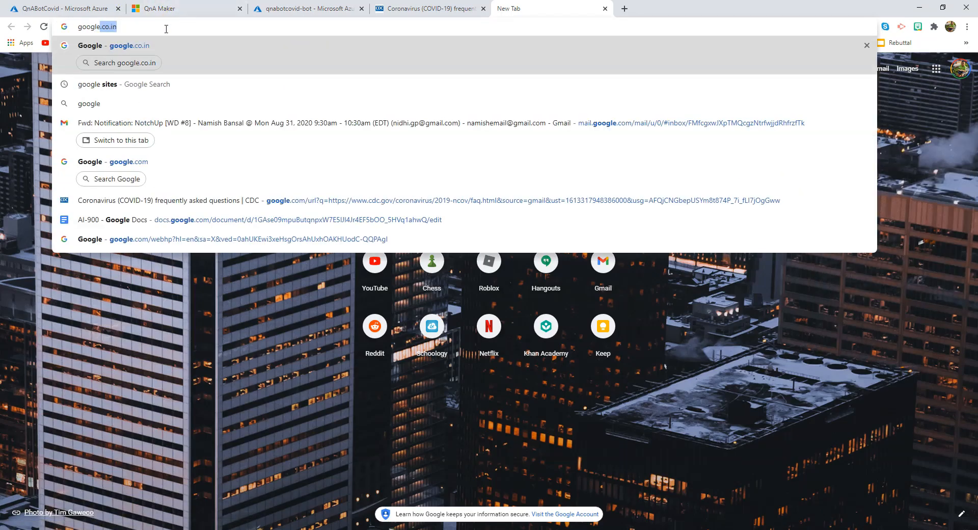
{"action": "key", "text": "Return"}
{"action": "left_click", "coordinate": [236, 177]}
Name the new site "Corona ChatBot" and set its page title to "Corona Chatbot"
{"action": "type", "text": "Corona "}
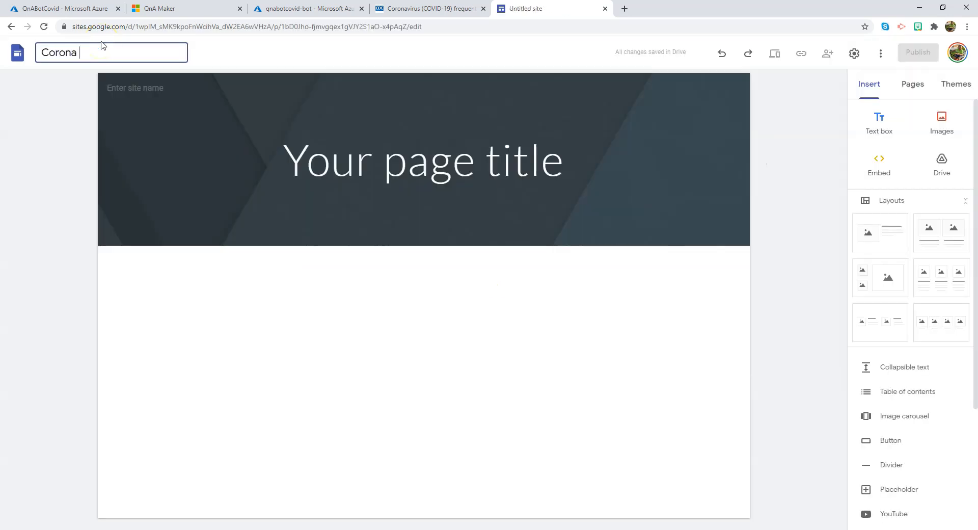
{"action": "type", "text": "ChatBot"}
{"action": "left_click", "coordinate": [96, 131]}
{"action": "type", "text": "COrona Chatbot"}
{"action": "left_click", "coordinate": [681, 141]}
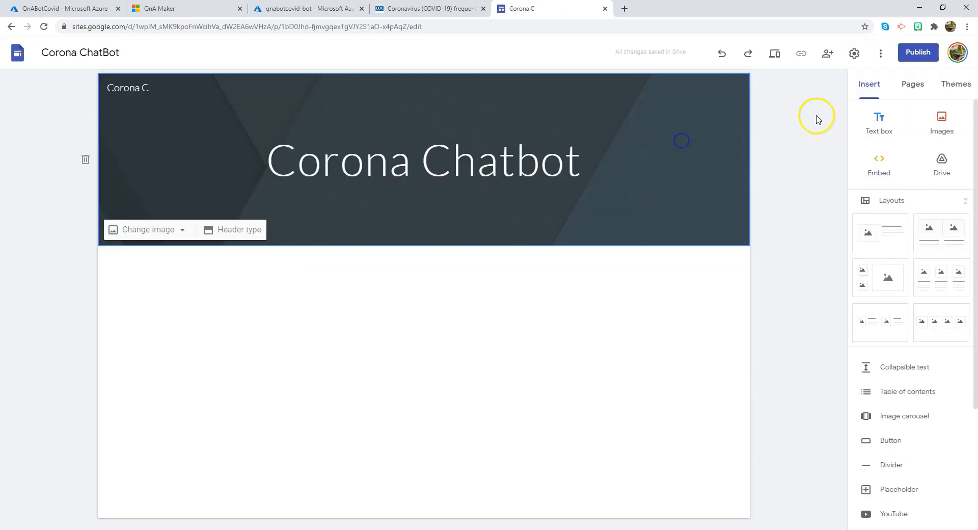
Start embedding web content by code on the page and paste the bot's iframe embed code
{"action": "left_click", "coordinate": [875, 159]}
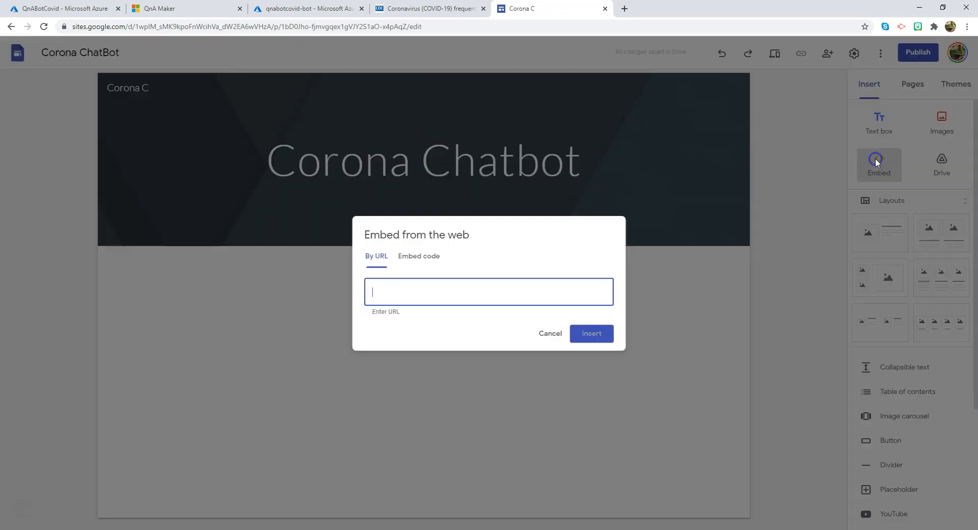
{"action": "left_click", "coordinate": [417, 256]}
{"action": "left_click", "coordinate": [430, 284]}
{"action": "key", "text": "ctrl+v"}
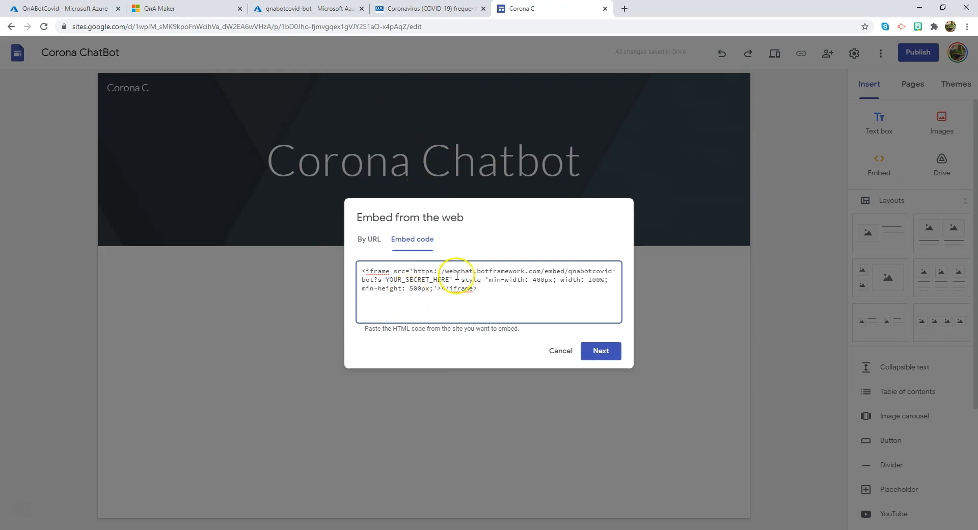
Replace YOUR_SECRET_HERE in the embed code with the Web Chat secret key from the Azure bot's Default Site
{"action": "right_click", "coordinate": [563, 308]}
{"action": "key", "text": "Escape"}
{"action": "left_click_drag", "start_coordinate": [448, 279], "coordinate": [386, 279]}
{"action": "key", "text": "ctrl+shift+Tab"}
{"action": "key", "text": "ctrl+shift+Tab"}
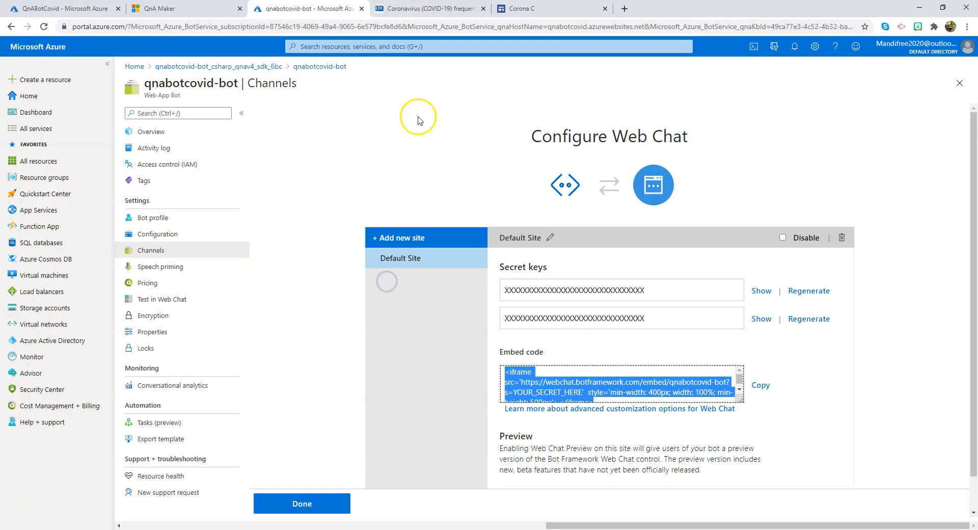
{"action": "left_click", "coordinate": [761, 290]}
{"action": "left_click", "coordinate": [682, 291]}
{"action": "left_click", "coordinate": [503, 282]}
Preview the embedded web chat and insert it below the page header
{"action": "left_click", "coordinate": [602, 351]}
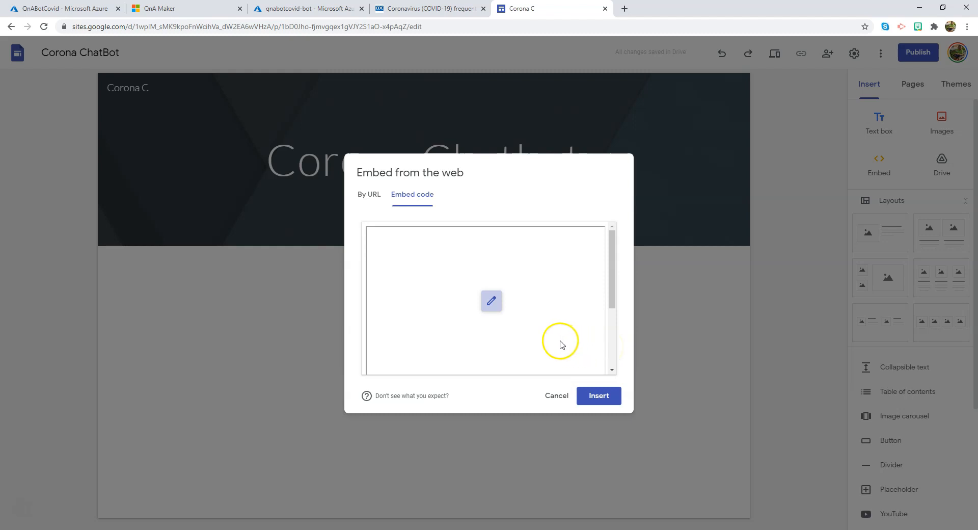
{"action": "left_click", "coordinate": [612, 342]}
{"action": "left_click", "coordinate": [597, 396]}
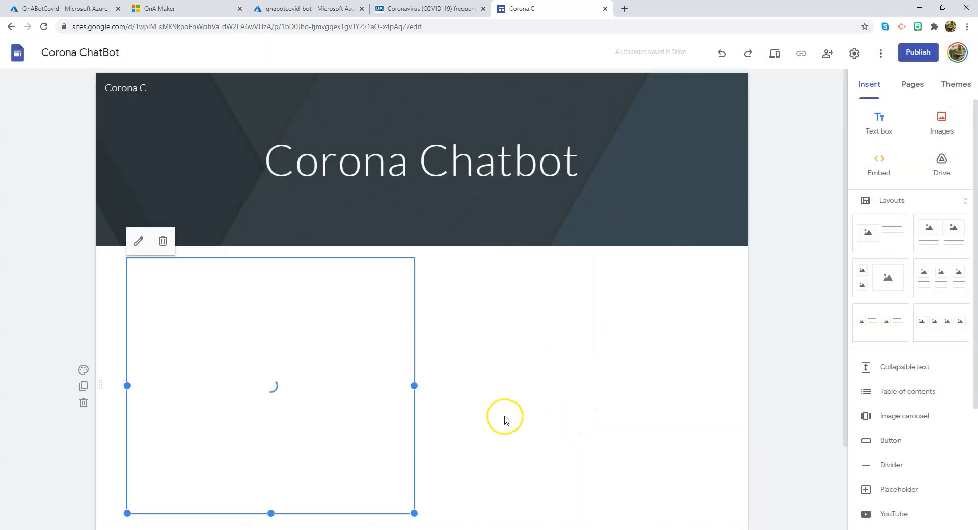
Publish the site to the web address "coronachatbot" and open the published page
{"action": "left_click", "coordinate": [906, 54]}
{"action": "key", "text": "BackSpace"}
{"action": "key", "text": "BackSpace"}
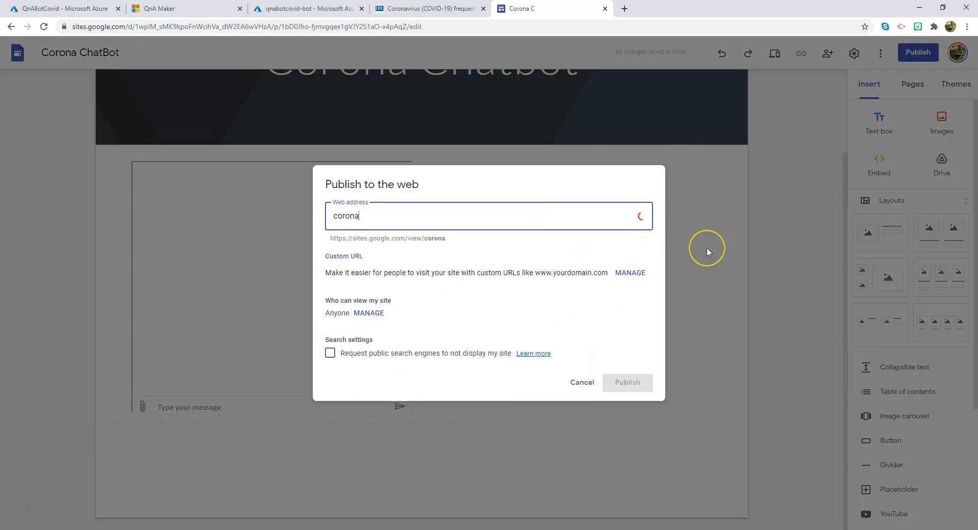
{"action": "type", "text": "chatbot"}
{"action": "left_click", "coordinate": [616, 379]}
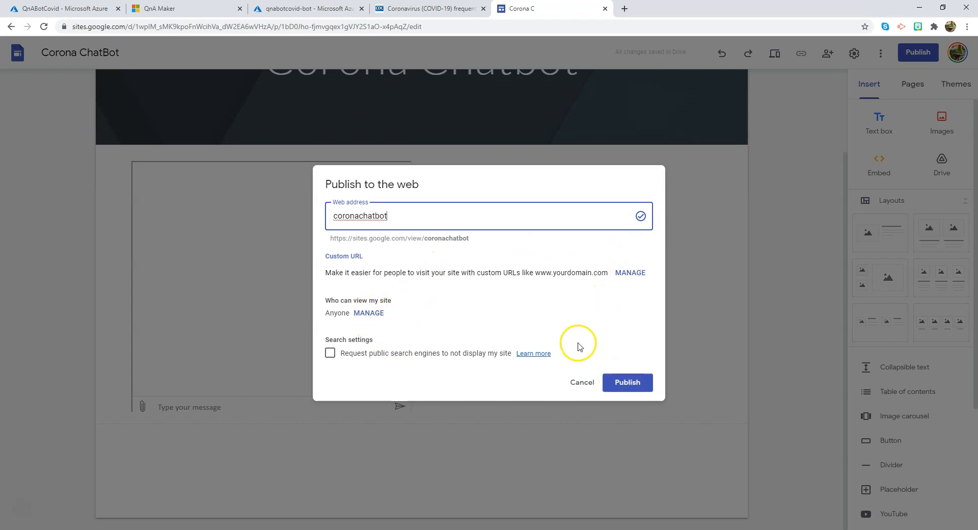
{"action": "left_click", "coordinate": [631, 392]}
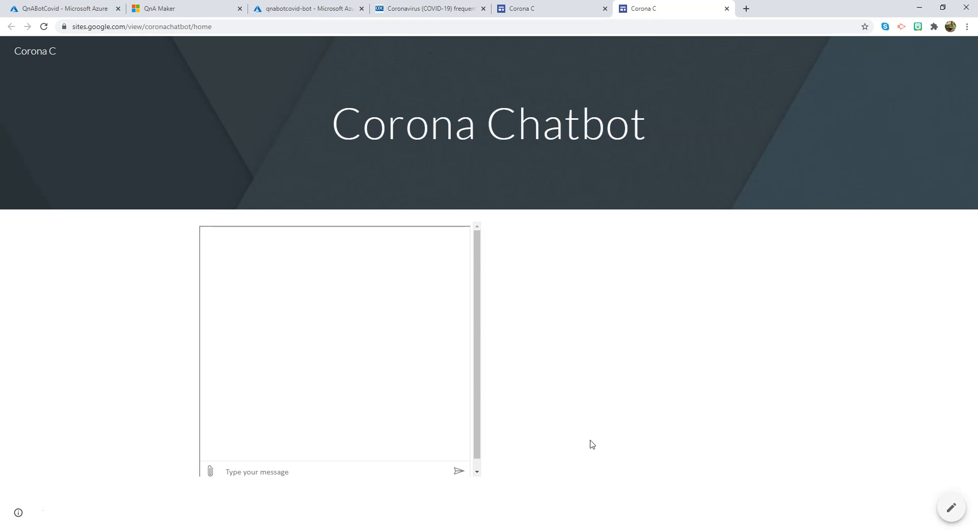
Test the embedded bot with the messages "What is COVID 19", "how to social distance" and "should i quarantine"
{"action": "left_click", "coordinate": [260, 475]}
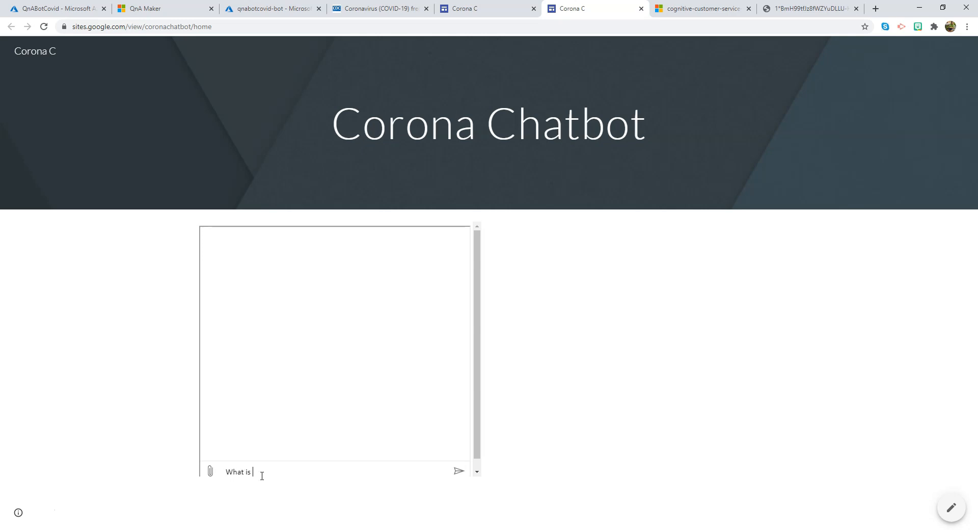
{"action": "type", "text": "What is COVID 19"}
{"action": "key", "text": "Return"}
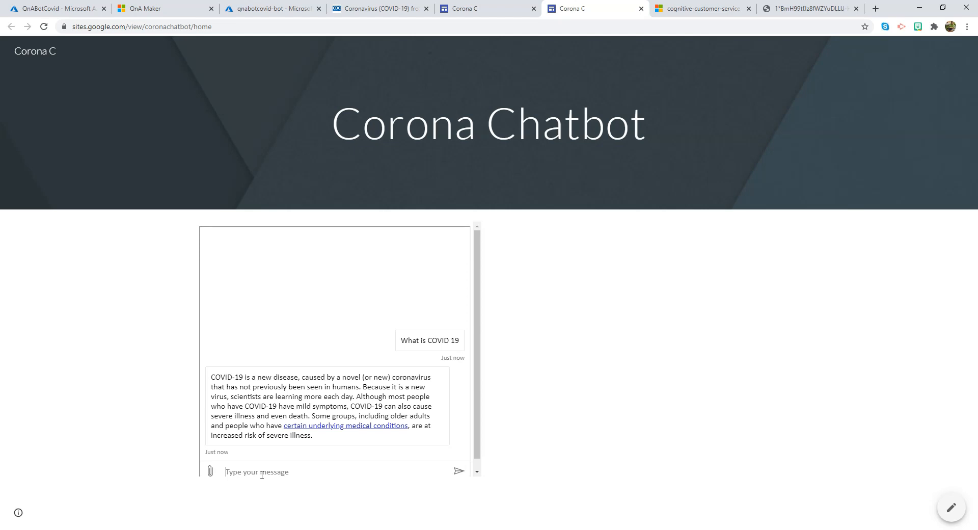
{"action": "type", "text": "how to social distance"}
{"action": "key", "text": "Return"}
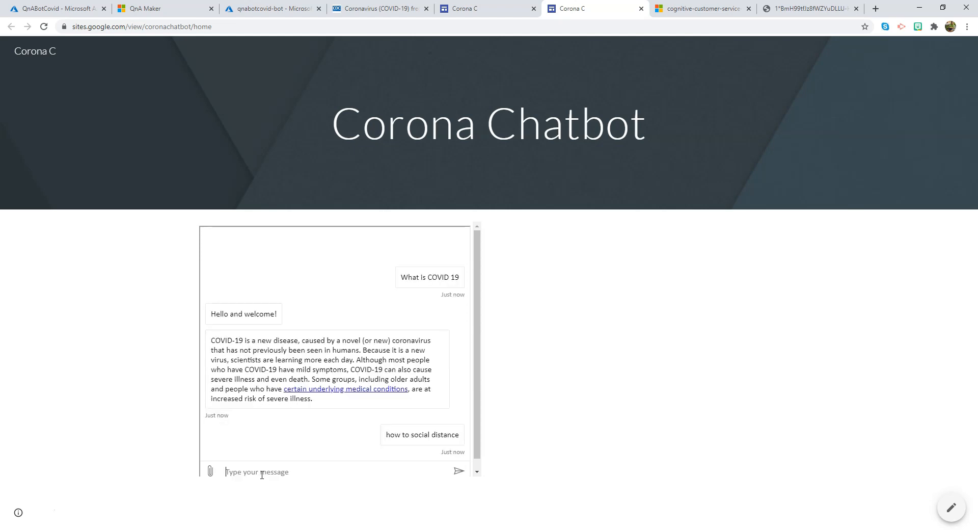
{"action": "type", "text": "should i qu"}
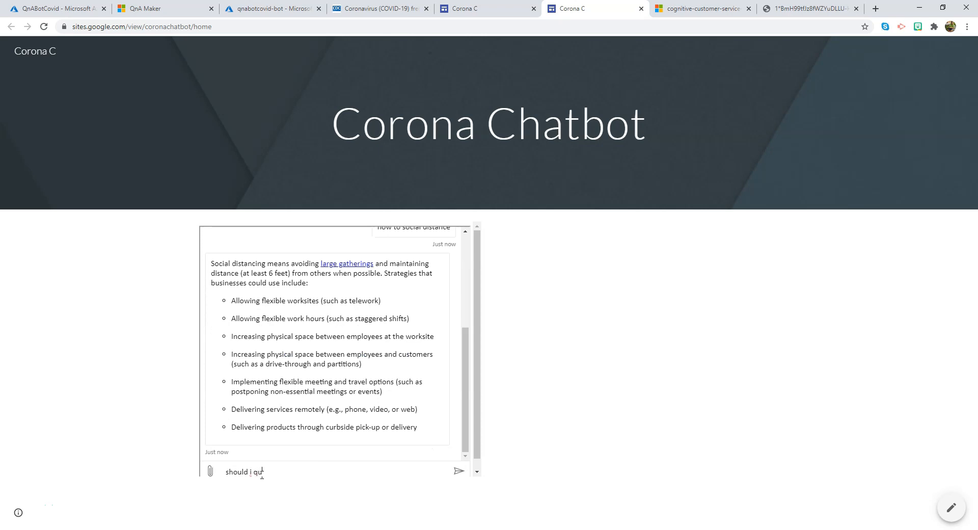
{"action": "type", "text": "arantine"}
{"action": "key", "text": "Return"}
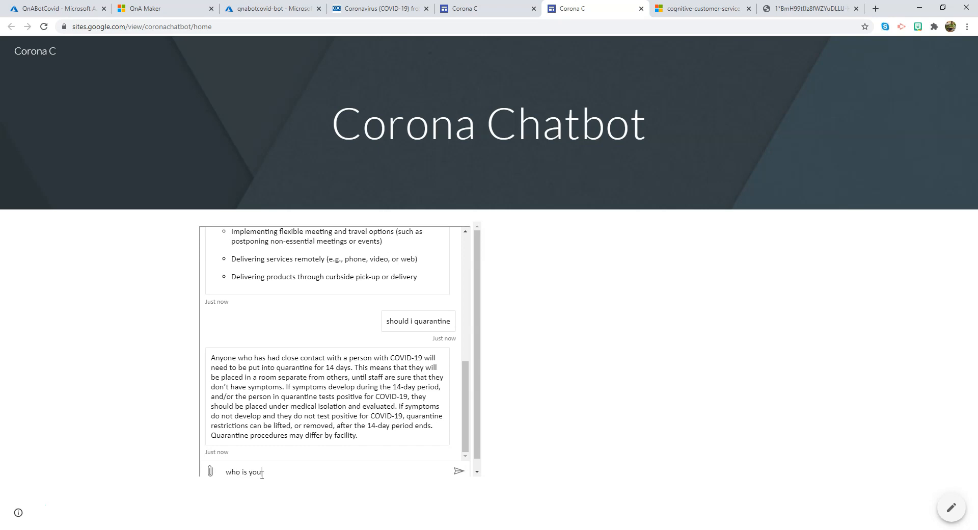
Ask the bot "who is your master" and "who is your creator" to test the custom QnA pair
{"action": "type", "text": "who is your master"}
{"action": "key", "text": "Return"}
{"action": "type", "text": "wh"}
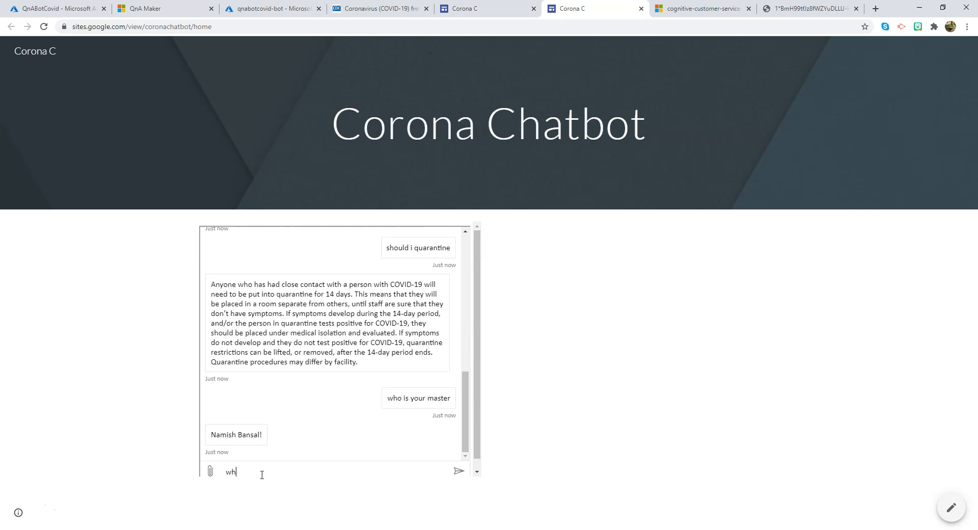
{"action": "type", "text": "o is your creator"}
{"action": "key", "text": "Return"}
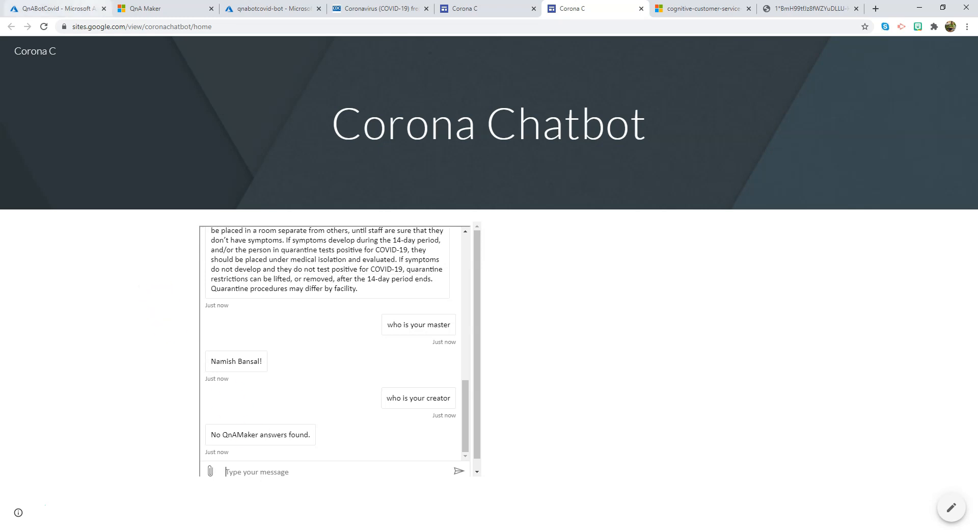
In QnA Maker's QnABotCovid knowledge base, add the alternative phrasing "Who is your creator?" to the Editorial QnA pair, then save and train
{"action": "left_click", "coordinate": [153, 8]}
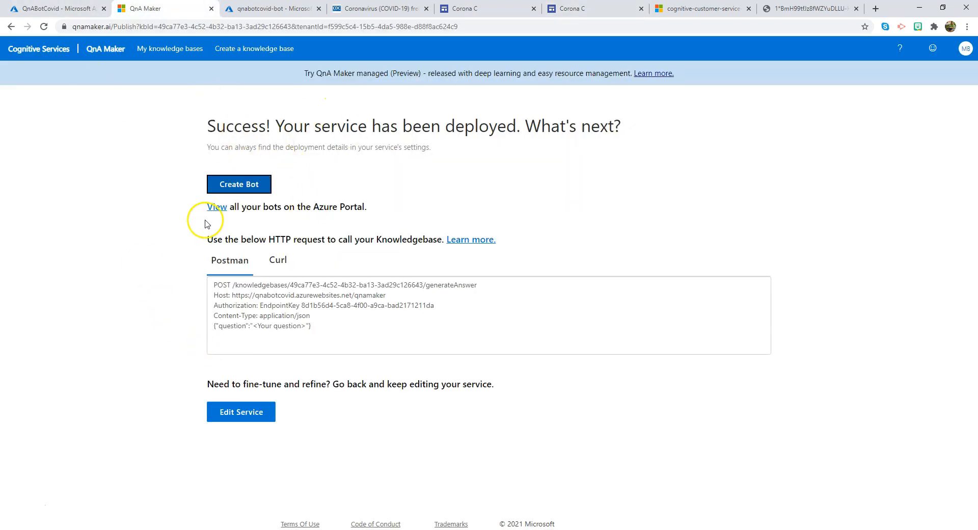
{"action": "left_click", "coordinate": [202, 52]}
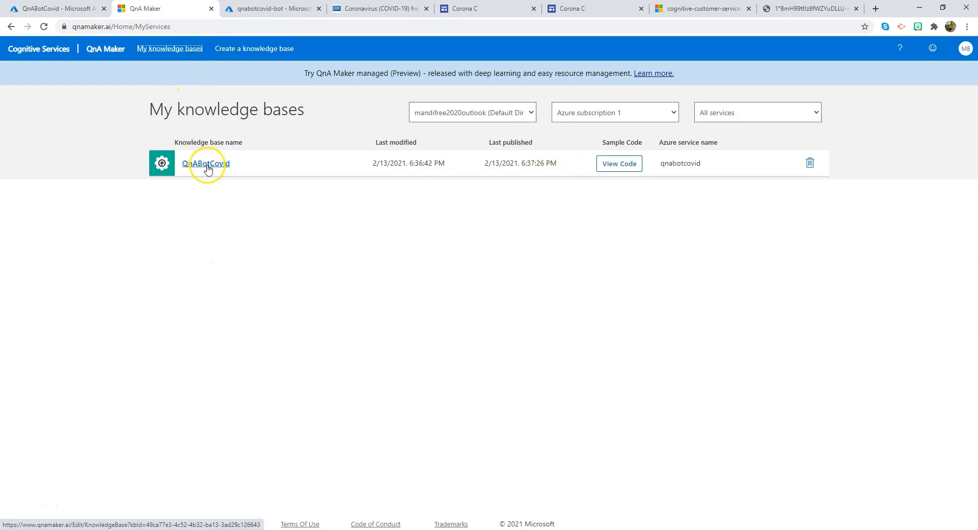
{"action": "left_click", "coordinate": [208, 170]}
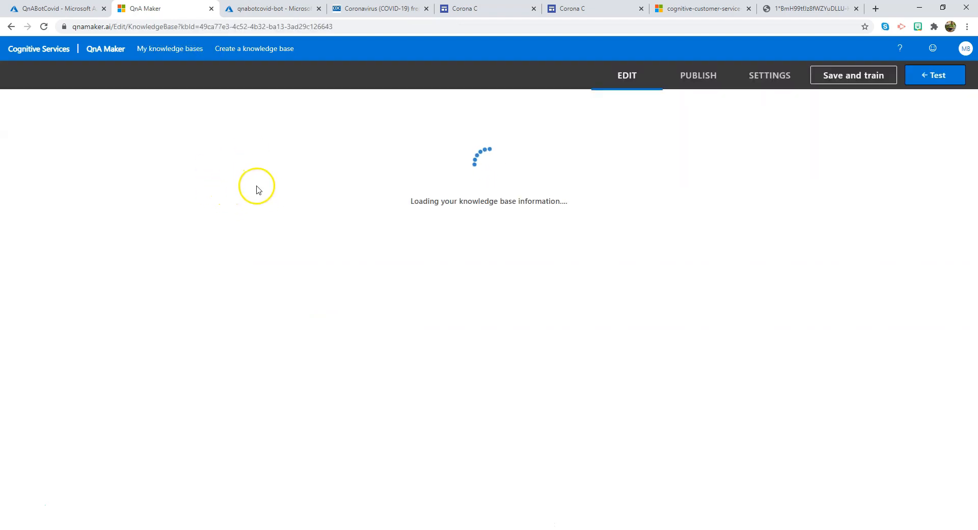
{"action": "left_click", "coordinate": [116, 293]}
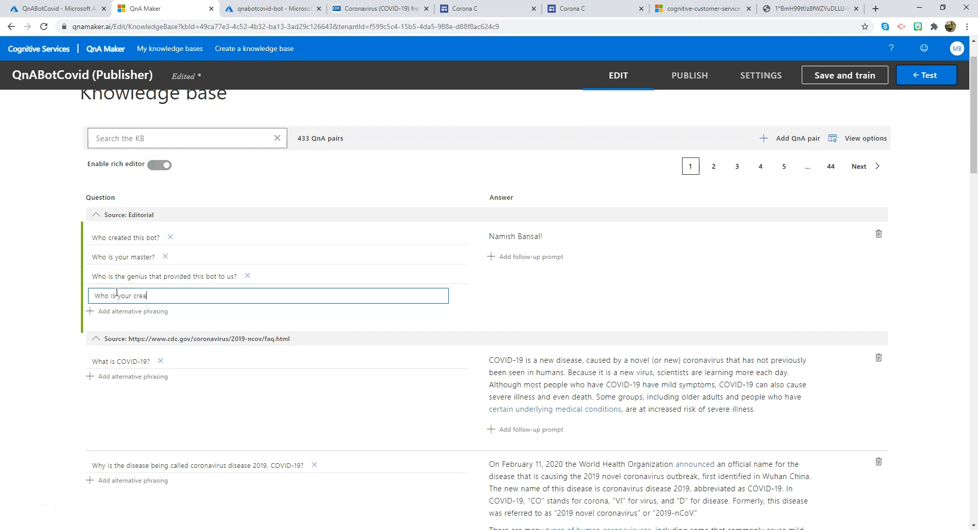
{"action": "type", "text": "Who is your creator?"}
{"action": "left_click", "coordinate": [479, 113]}
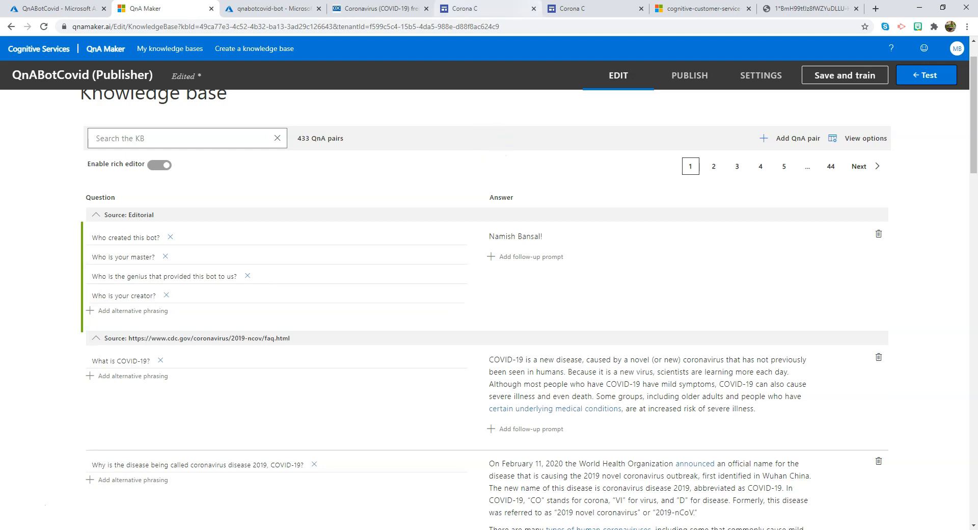
{"action": "left_click", "coordinate": [813, 75]}
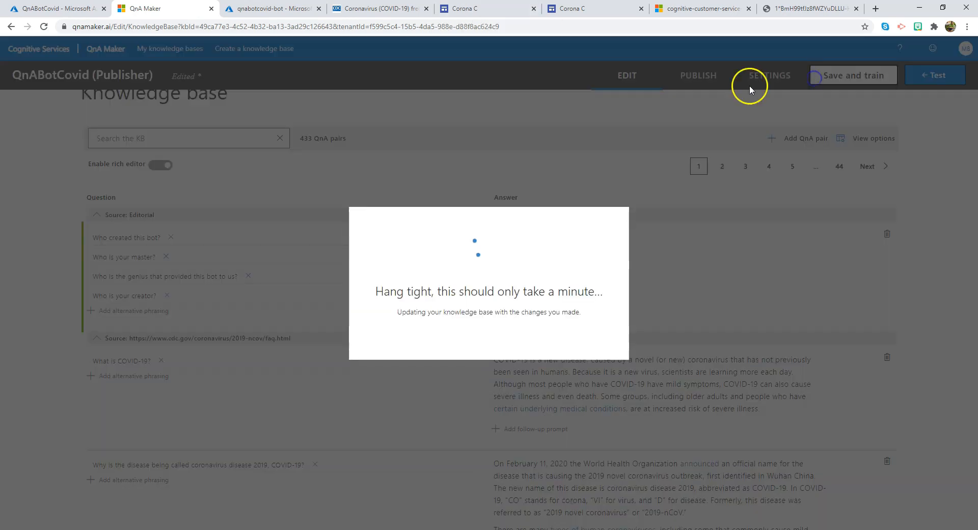
Reload the published Corona Chatbot page and ask the embedded bot "who is your creator"
{"action": "left_click", "coordinate": [571, 9]}
{"action": "left_click", "coordinate": [300, 479]}
{"action": "left_click", "coordinate": [43, 26]}
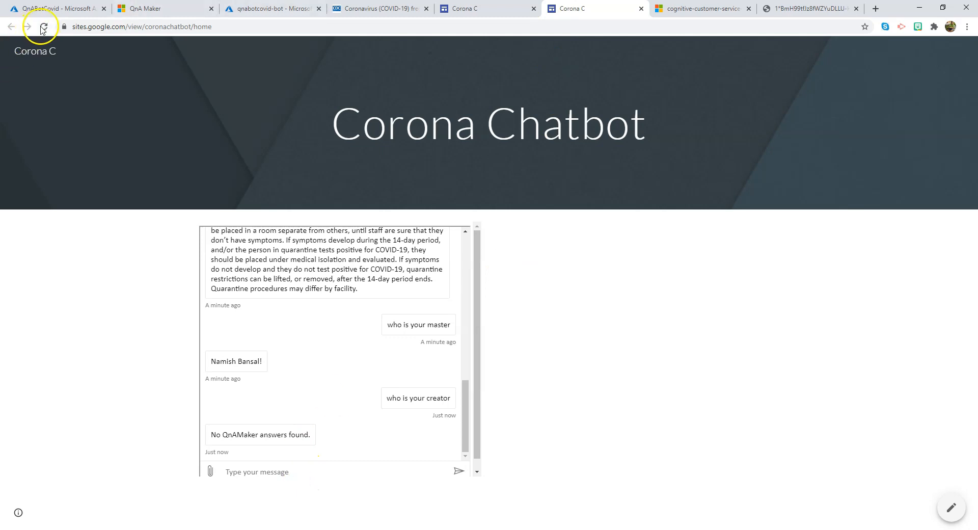
{"action": "left_click", "coordinate": [306, 466]}
{"action": "type", "text": "who is your"}
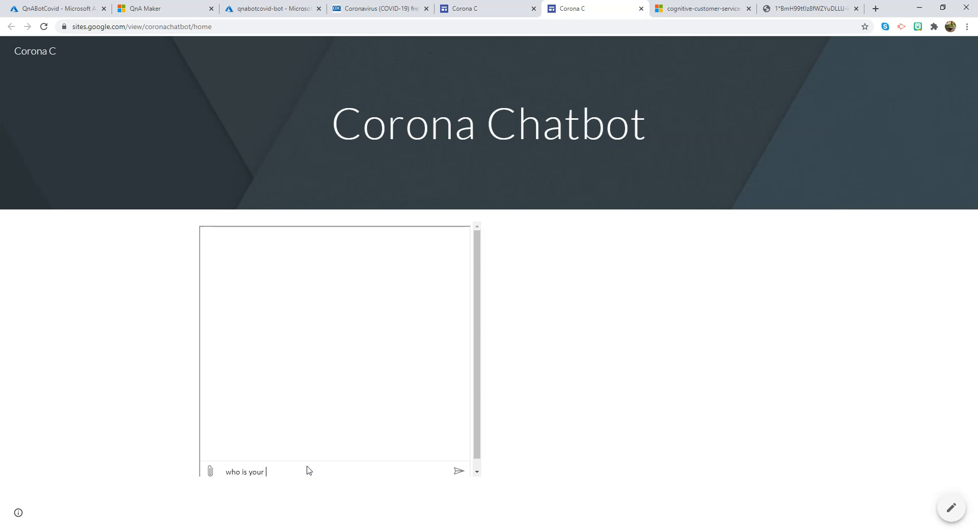
{"action": "type", "text": " creator"}
{"action": "key", "text": "Return"}
{"action": "left_click", "coordinate": [308, 469]}
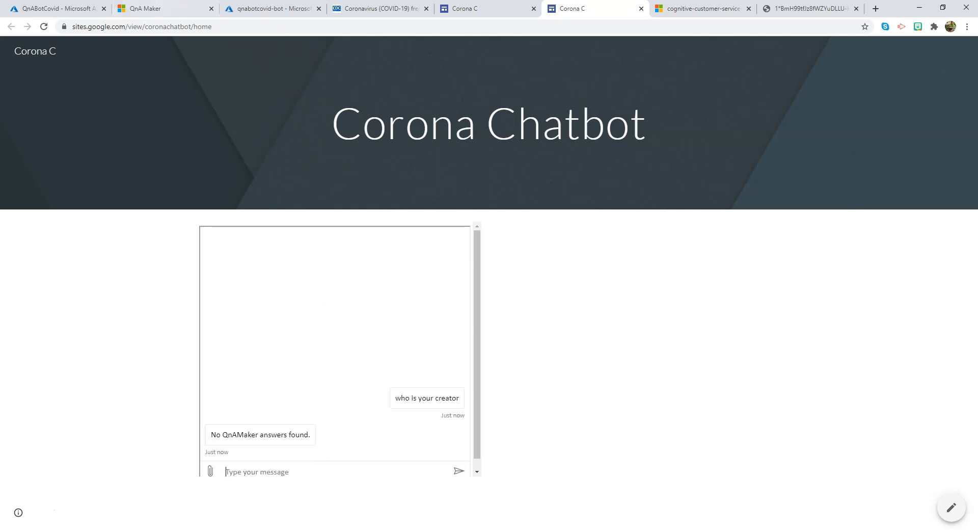
Return to QnA Maker and publish the retrained QnABotCovid knowledge base
{"action": "left_click", "coordinate": [145, 9]}
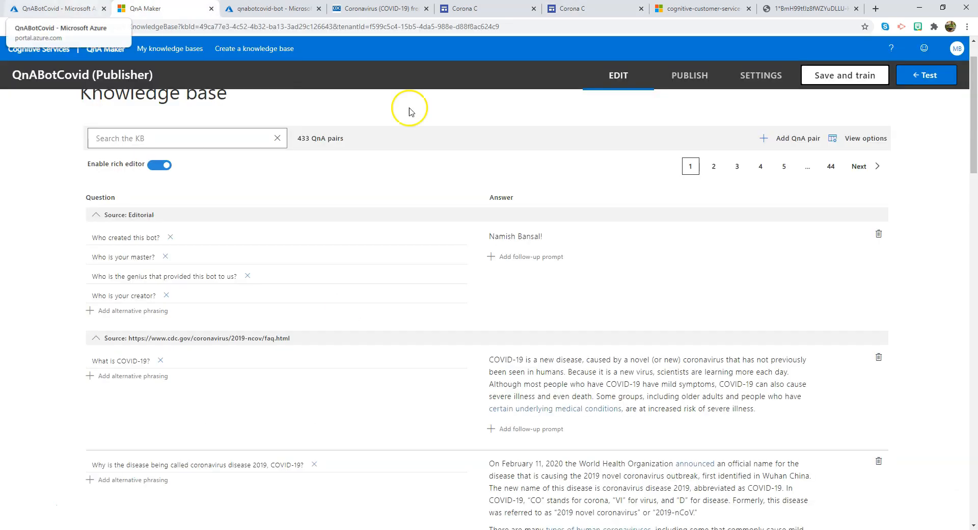
{"action": "left_click", "coordinate": [697, 86]}
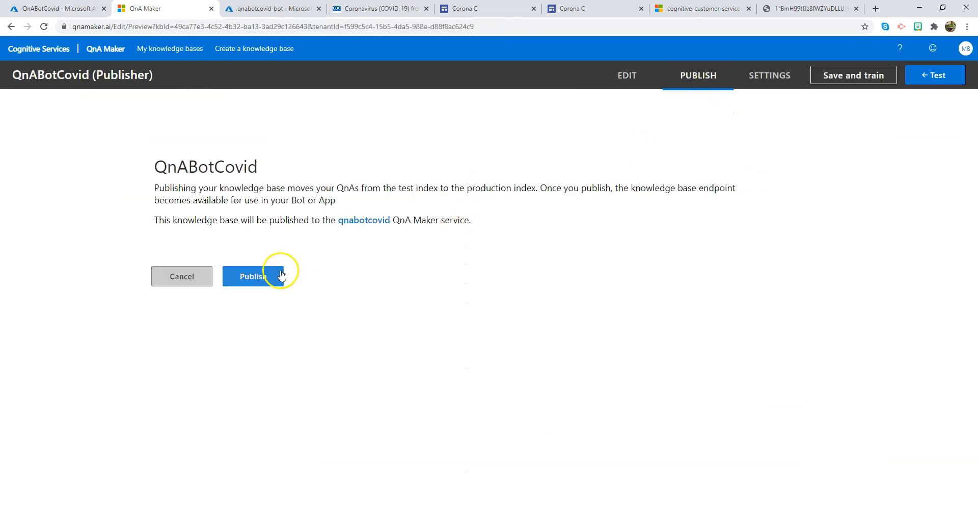
{"action": "left_click", "coordinate": [273, 271]}
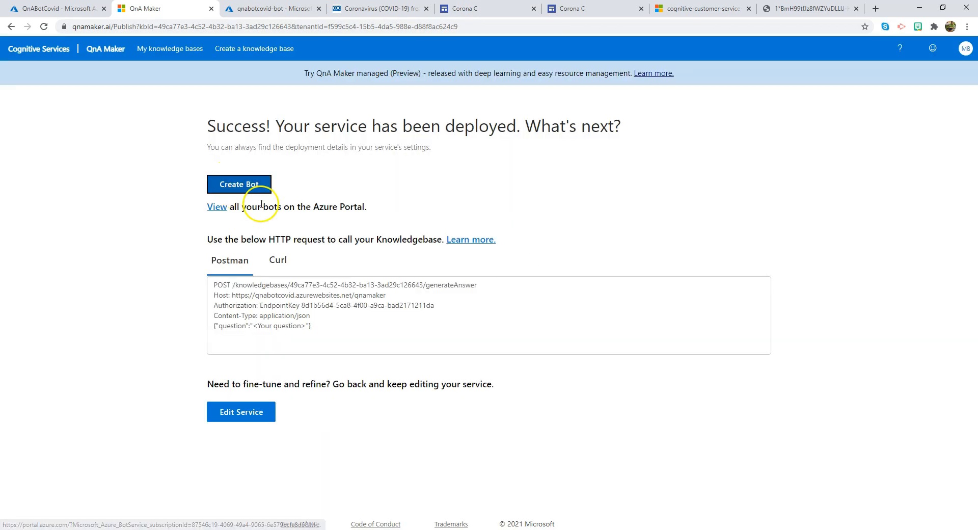
Retest the bot on the published Corona Chatbot page with the messages "who is your creator" and ":)"
{"action": "left_click", "coordinate": [479, 8]}
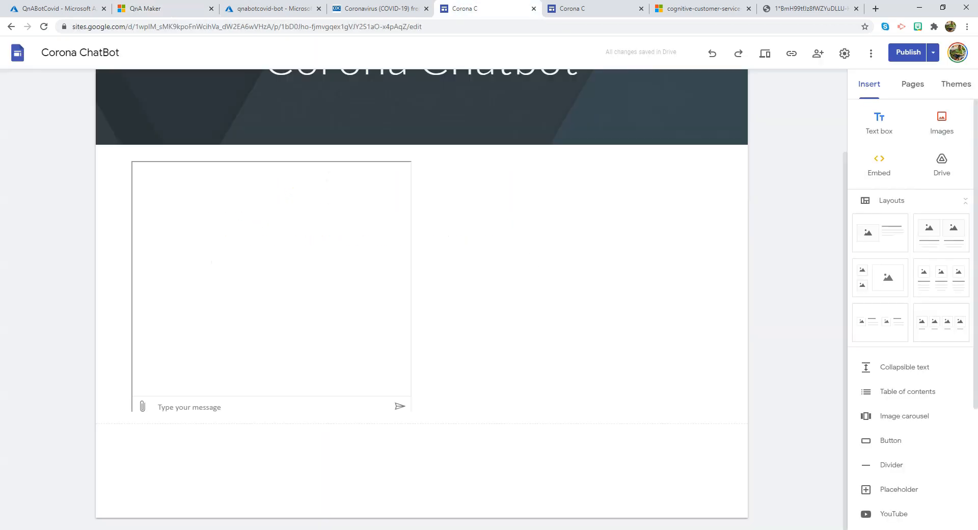
{"action": "left_click", "coordinate": [586, 8]}
{"action": "left_click", "coordinate": [234, 479]}
{"action": "type", "text": "who i"}
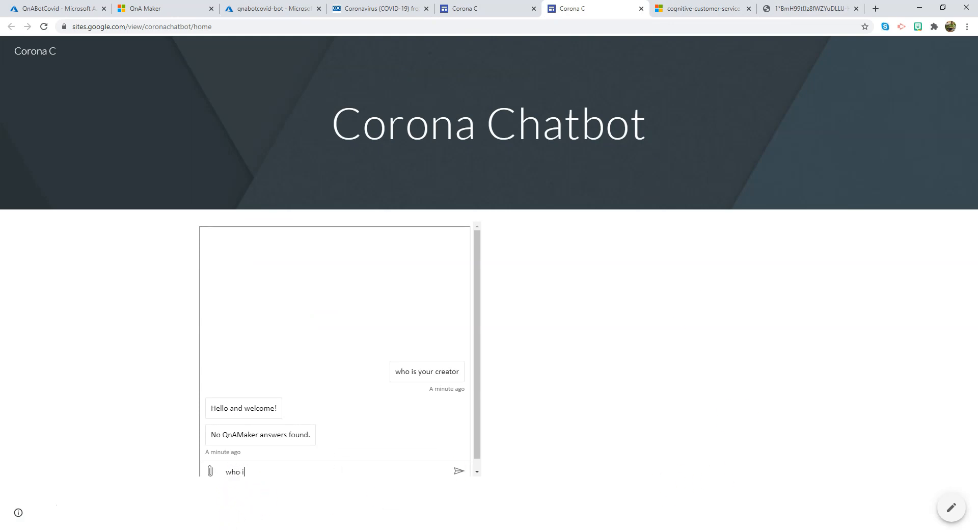
{"action": "type", "text": "s your creator"}
{"action": "key", "text": "Return"}
{"action": "type", "text": ":"}
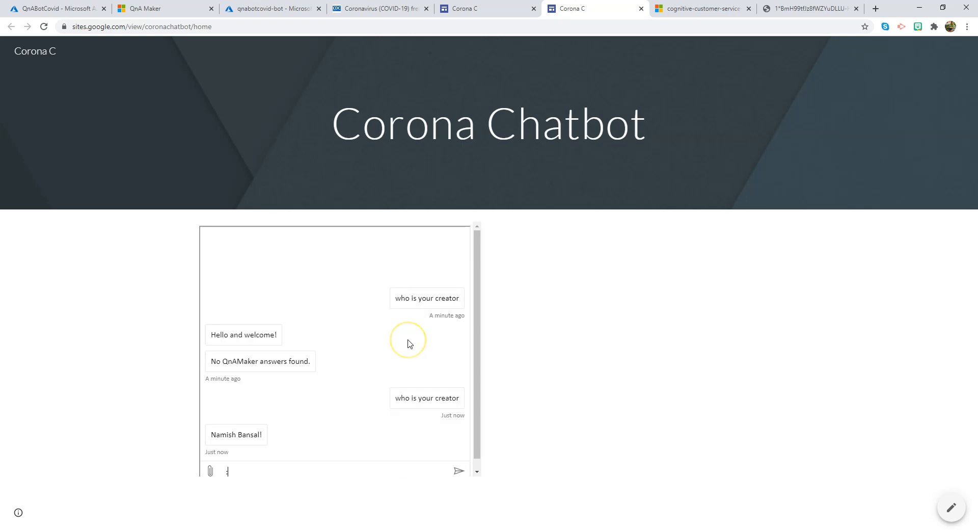
{"action": "type", "text": ")"}
{"action": "key", "text": "Return"}
Bring up the Azure cognitive customer service bot architecture diagram for review
{"action": "left_click", "coordinate": [703, 9]}
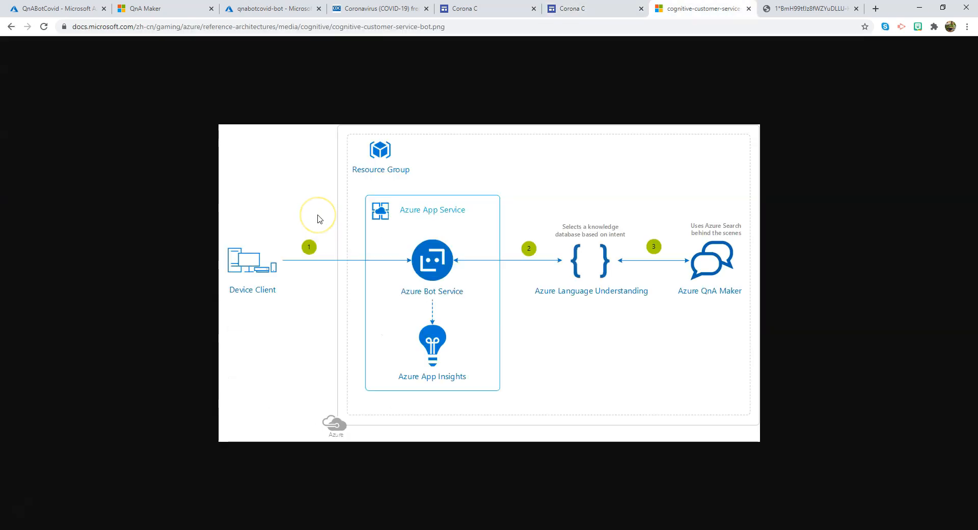